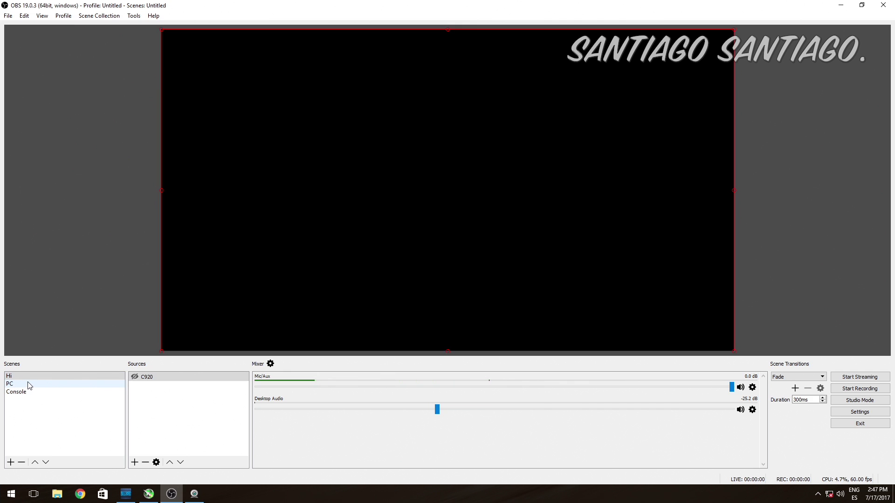
Select the C920 webcam source and toggle its visibility on, then off again.
{"action": "left_click", "coordinate": [145, 380]}
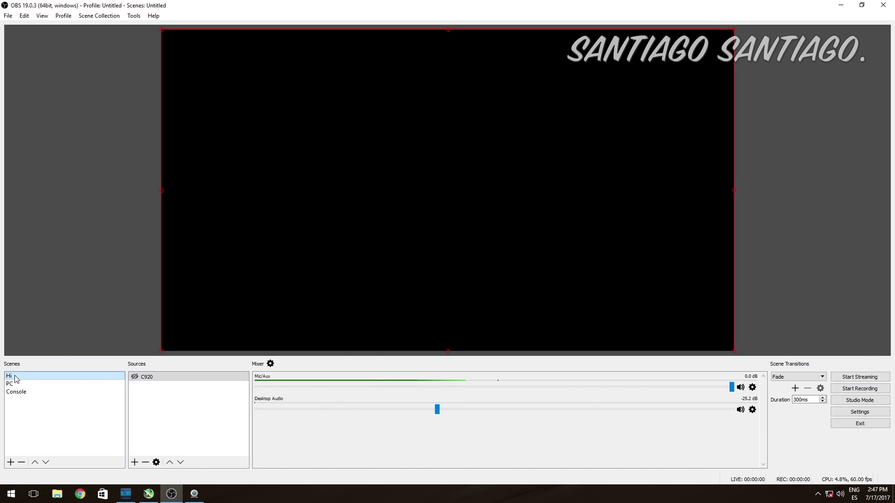
{"action": "left_click", "coordinate": [134, 377]}
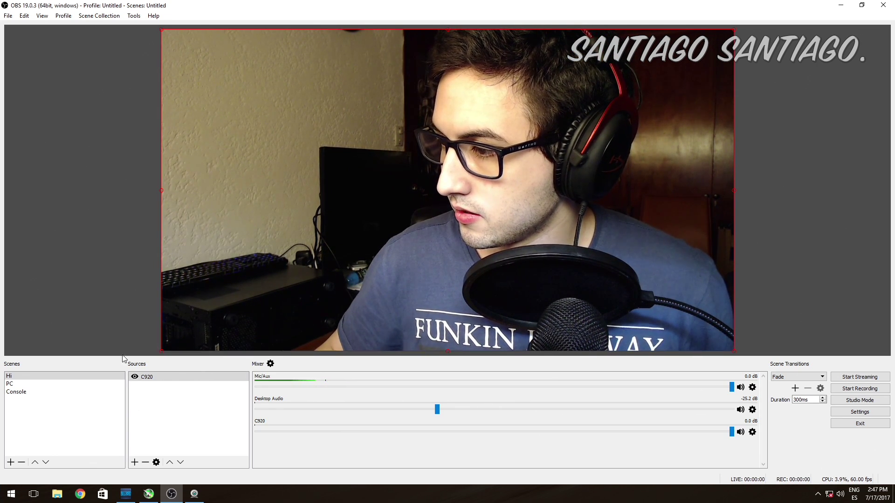
{"action": "left_click", "coordinate": [136, 378]}
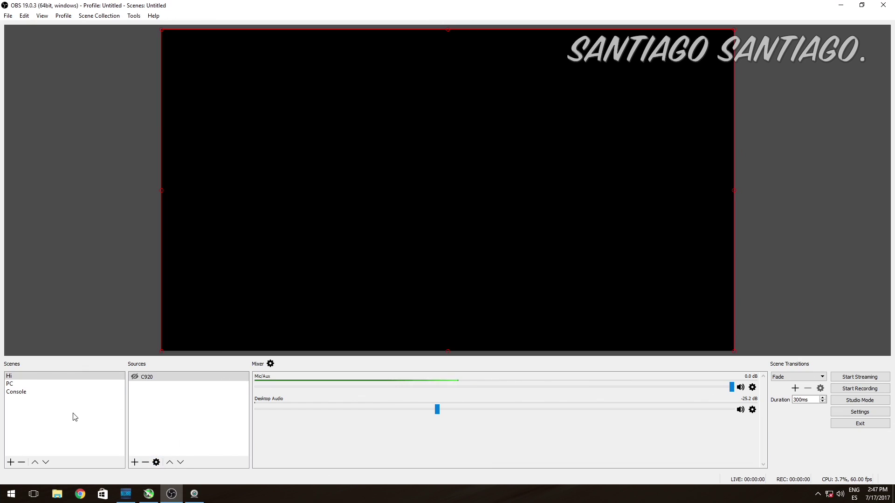
Step through the Console and Hi scenes and settle on the PC scene.
{"action": "left_click", "coordinate": [27, 385]}
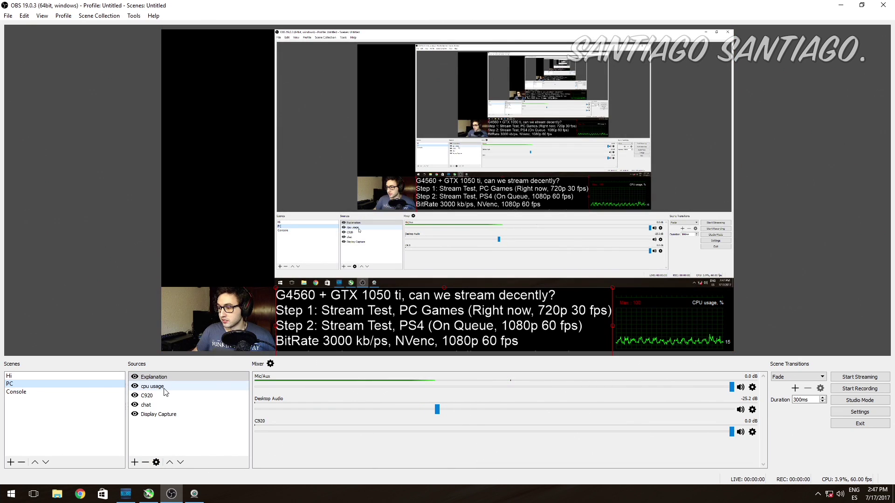
{"action": "left_click", "coordinate": [57, 392]}
{"action": "key", "text": "Up"}
{"action": "key", "text": "Up"}
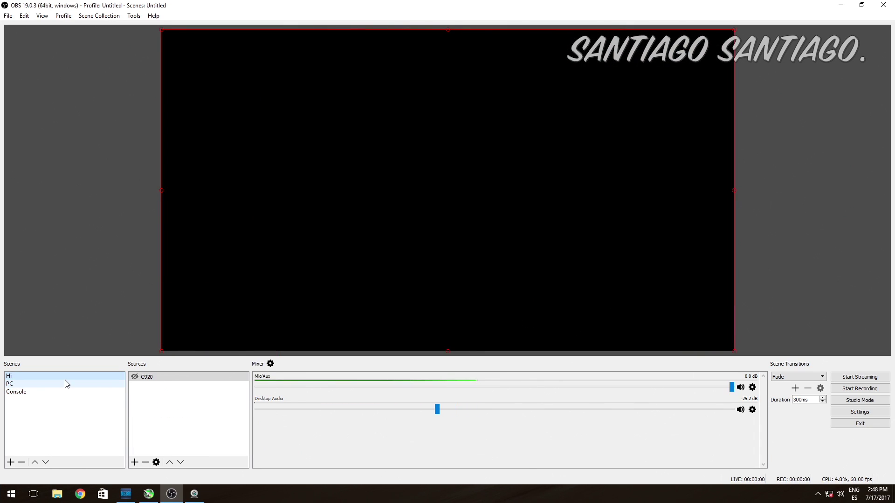
{"action": "key", "text": "Down"}
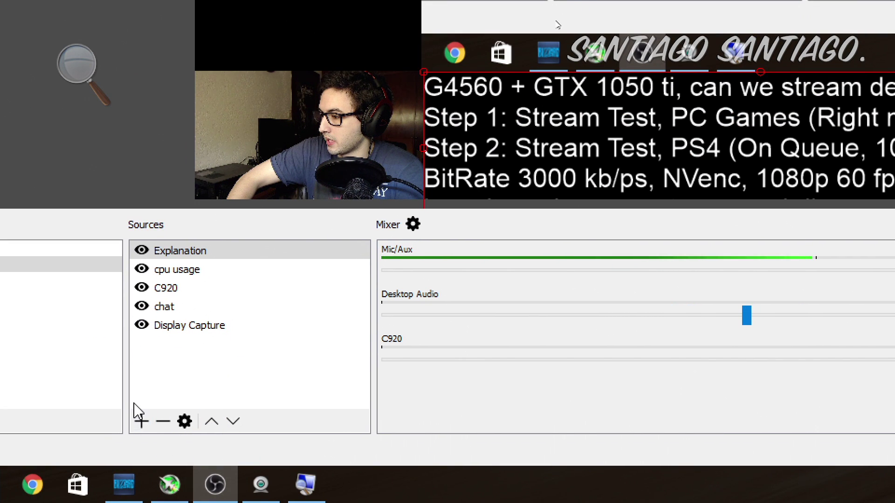
{"action": "left_click", "coordinate": [142, 421]}
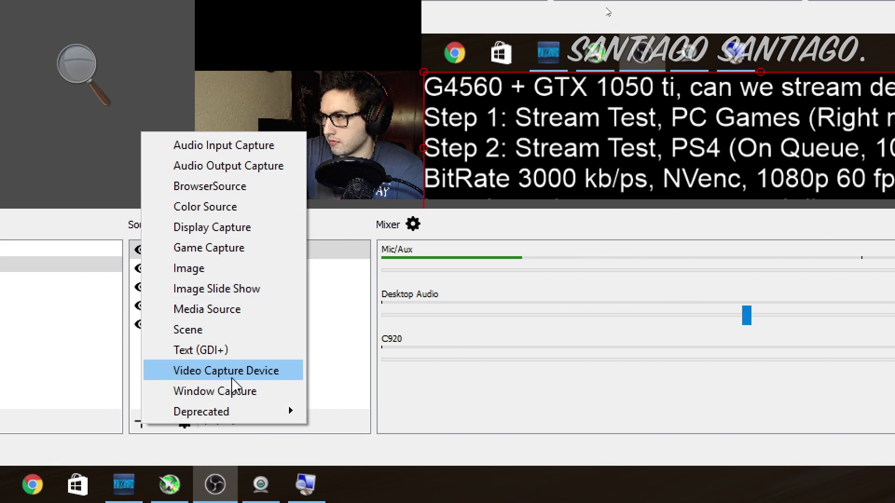
{"action": "left_click", "coordinate": [340, 370]}
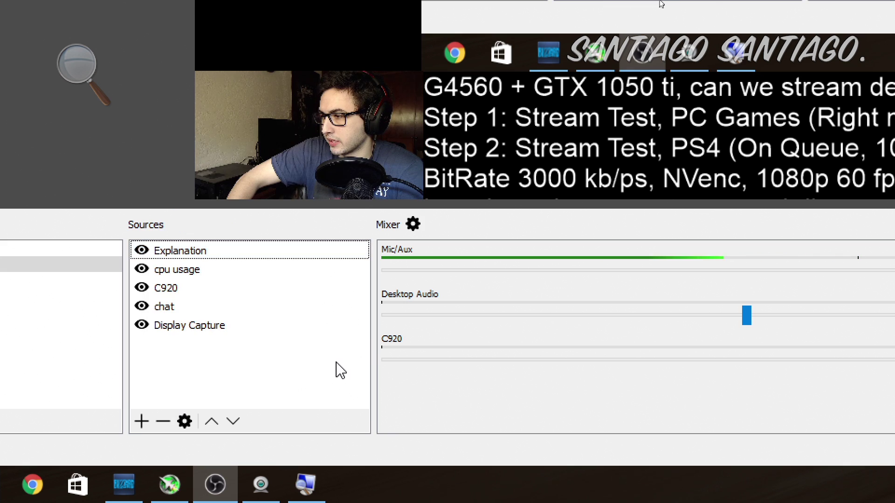
{"action": "double_click", "coordinate": [167, 294]}
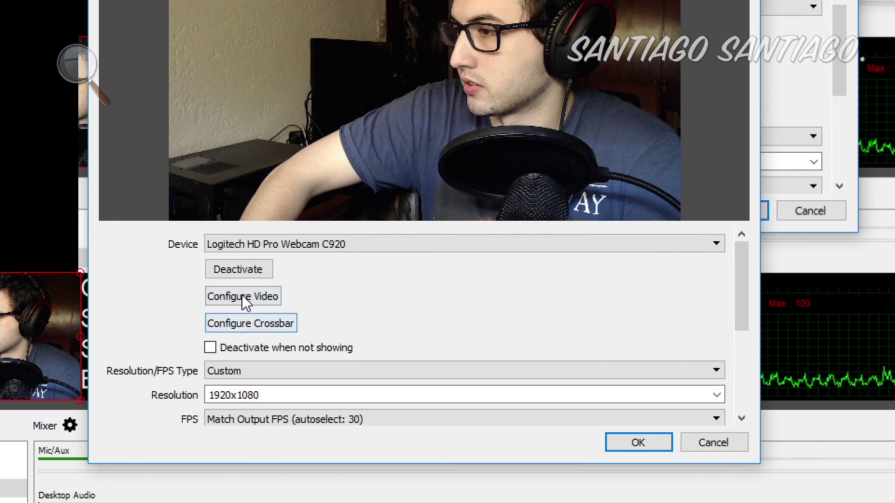
{"action": "left_click_drag", "start_coordinate": [740, 329], "coordinate": [736, 403]}
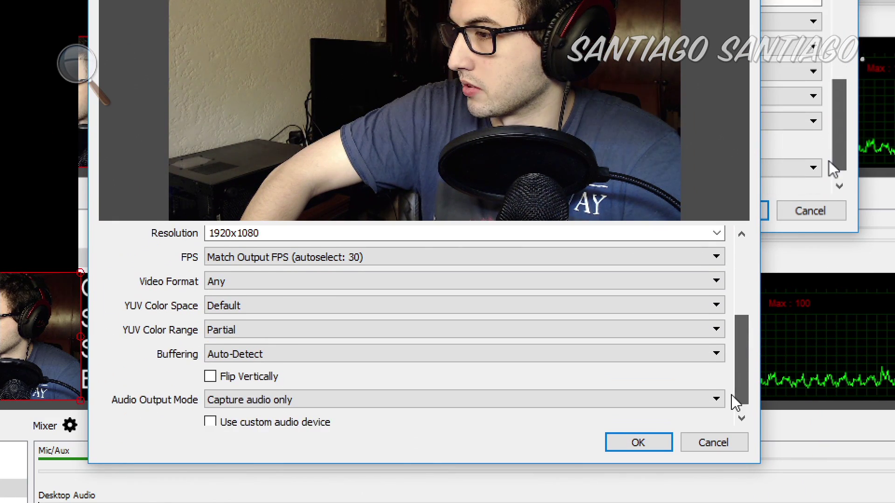
{"action": "left_click", "coordinate": [631, 446]}
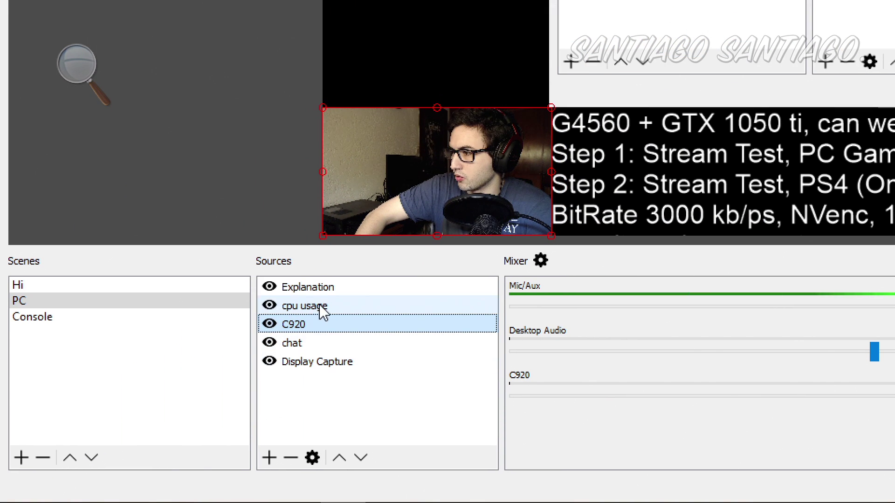
{"action": "left_click", "coordinate": [326, 288]}
{"action": "left_click", "coordinate": [320, 307]}
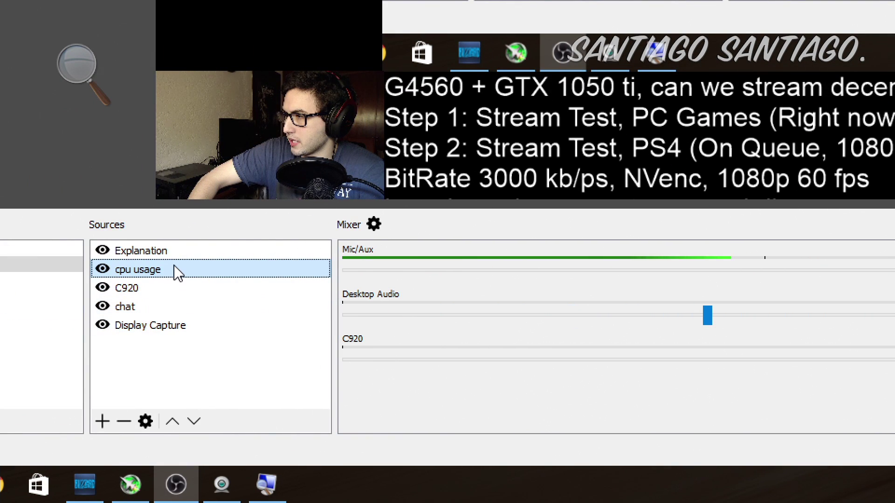
Review the cpu usage capture properties and browse the add-source list without adding anything.
{"action": "double_click", "coordinate": [179, 273]}
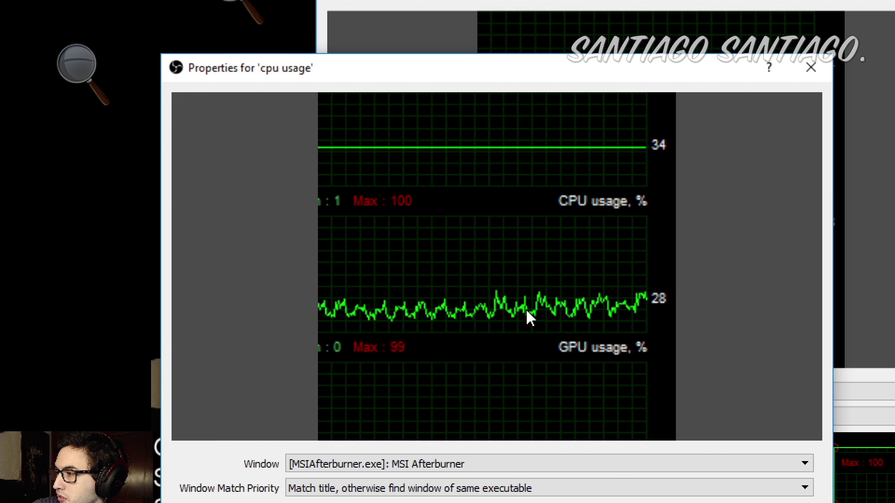
{"action": "left_click", "coordinate": [810, 68]}
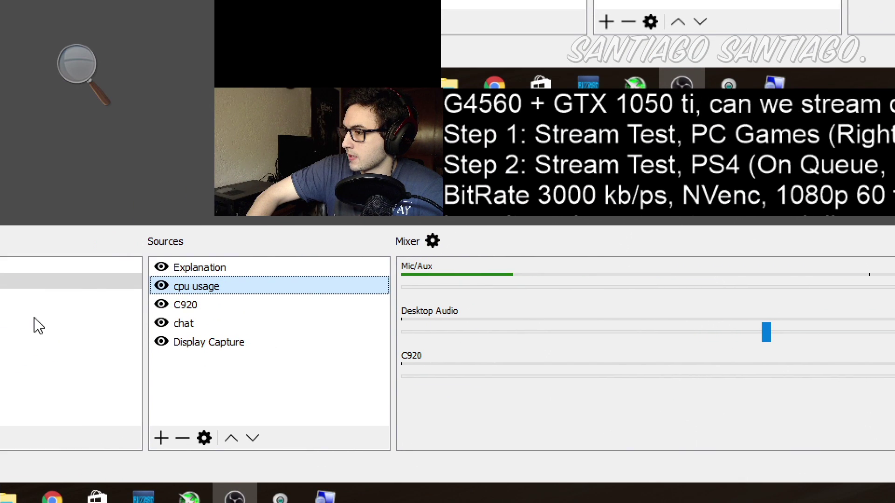
{"action": "left_click", "coordinate": [199, 268]}
{"action": "left_click", "coordinate": [162, 439]}
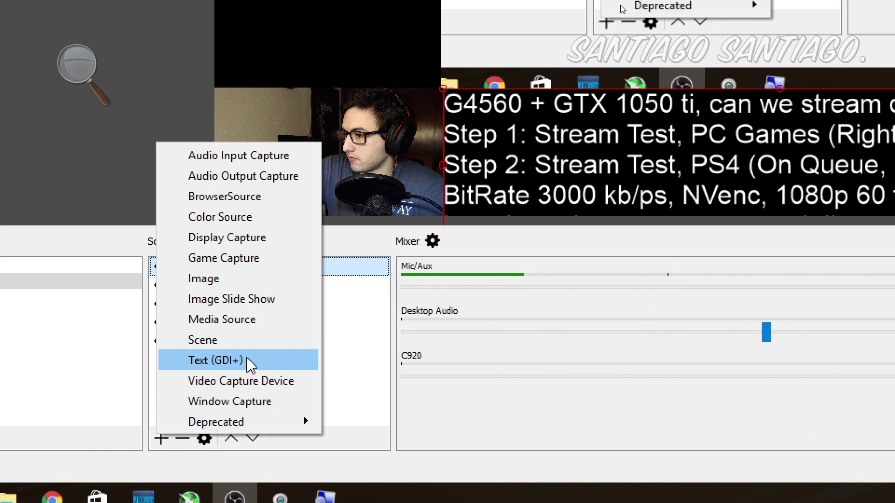
{"action": "left_click", "coordinate": [376, 387]}
Check the Explanation text properties, then move the C920 webcam image down and left beside it.
{"action": "double_click", "coordinate": [260, 273]}
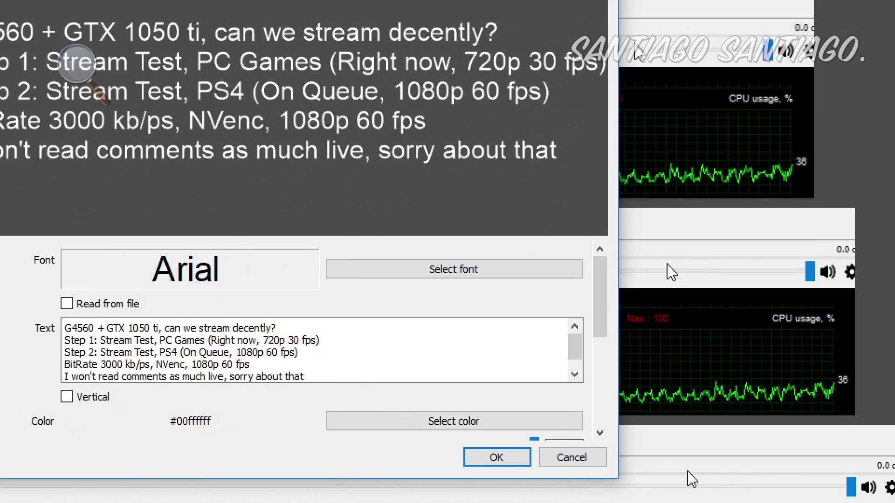
{"action": "left_click", "coordinate": [570, 461]}
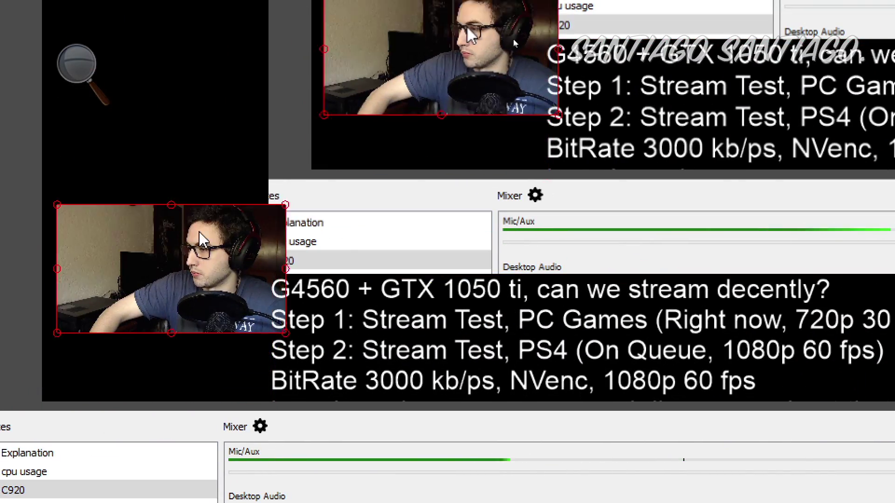
{"action": "left_click_drag", "start_coordinate": [202, 228], "coordinate": [179, 331]}
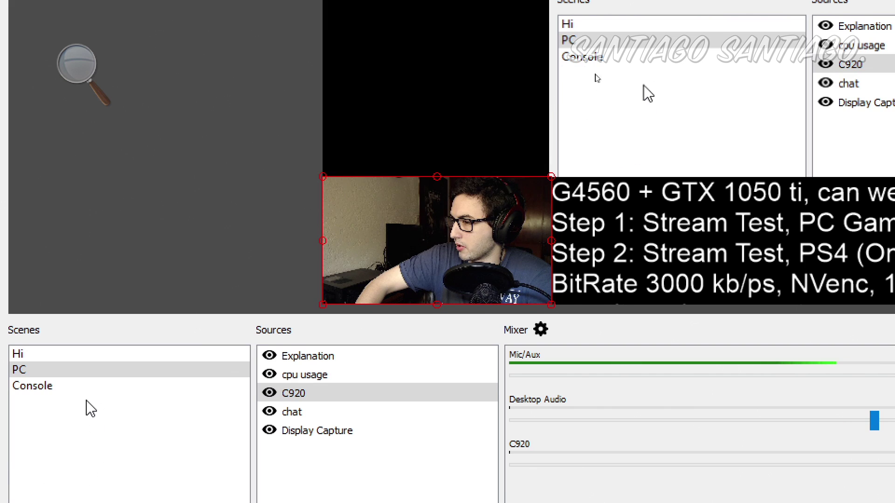
Switch to the Console scene and review the Video Capture Device properties, keeping its settings.
{"action": "left_click", "coordinate": [86, 391]}
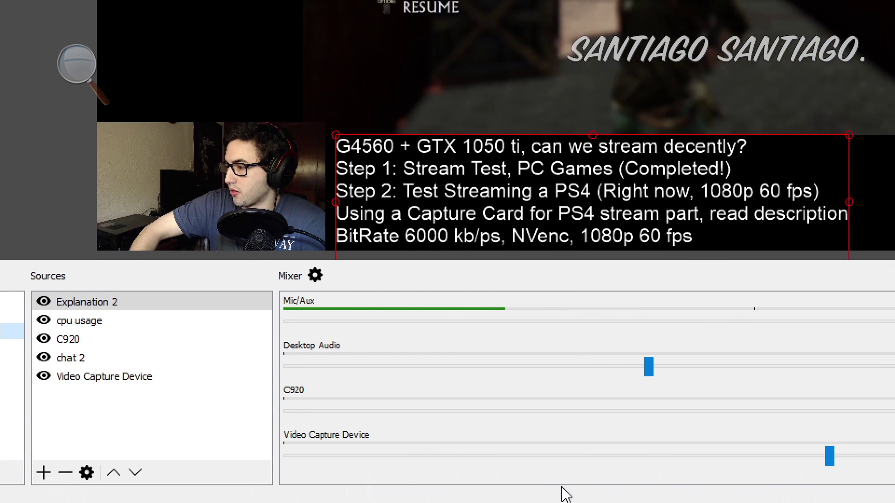
{"action": "left_click", "coordinate": [97, 326]}
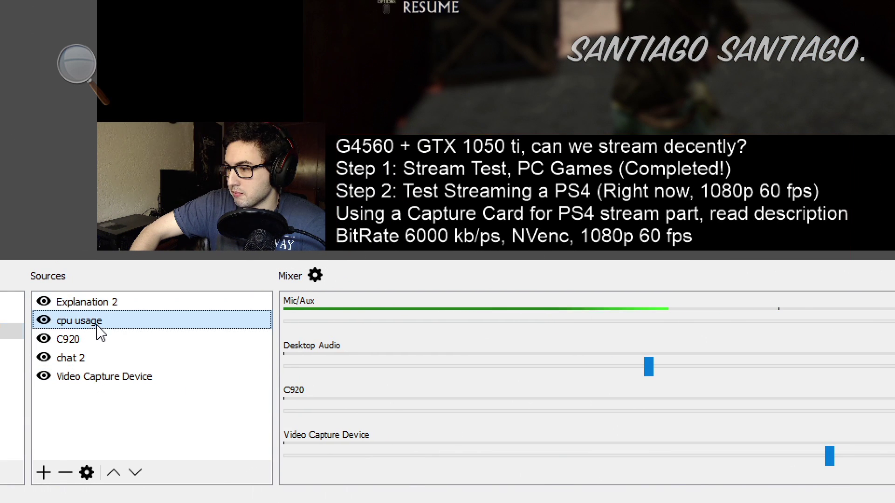
{"action": "left_click", "coordinate": [97, 339]}
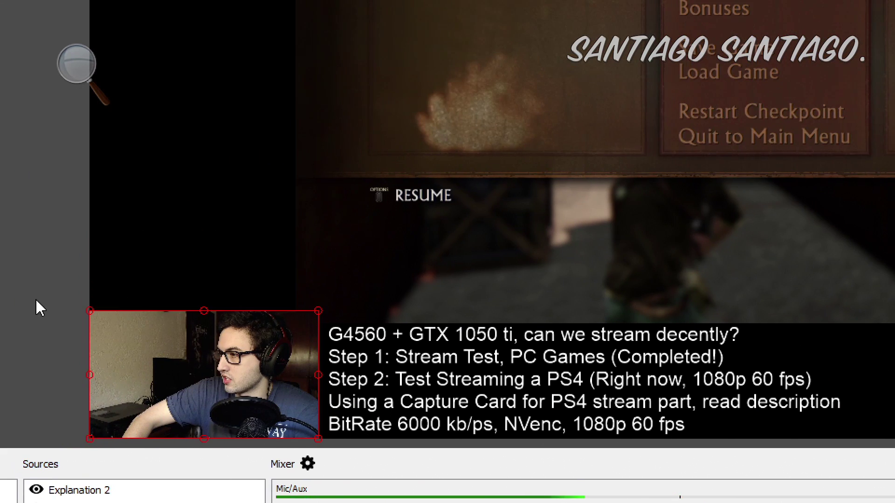
{"action": "left_click", "coordinate": [187, 377]}
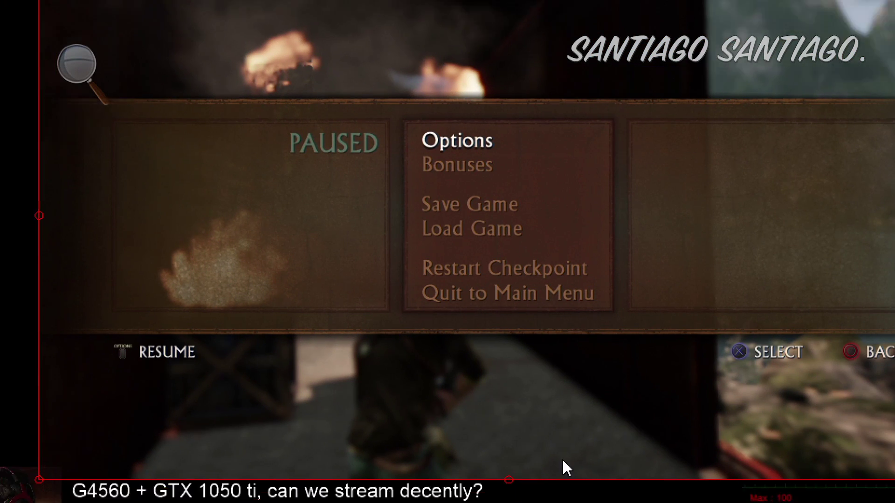
{"action": "double_click", "coordinate": [306, 354]}
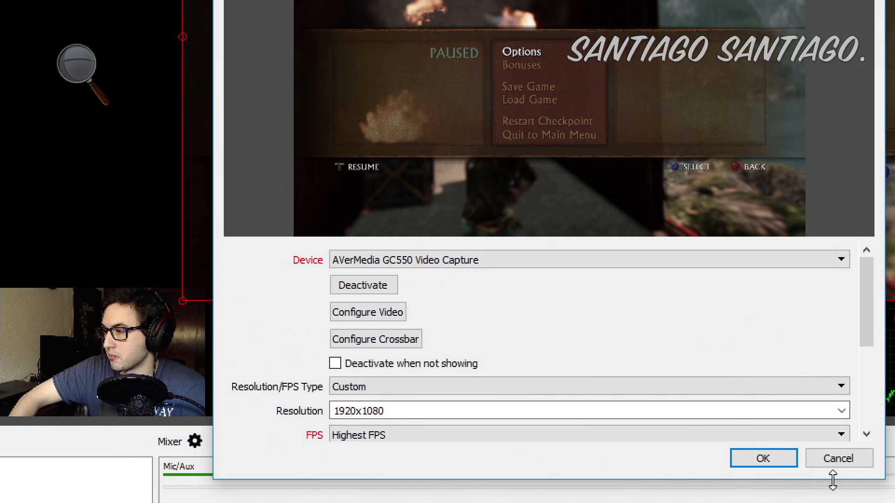
{"action": "left_click_drag", "start_coordinate": [849, 306], "coordinate": [861, 355]}
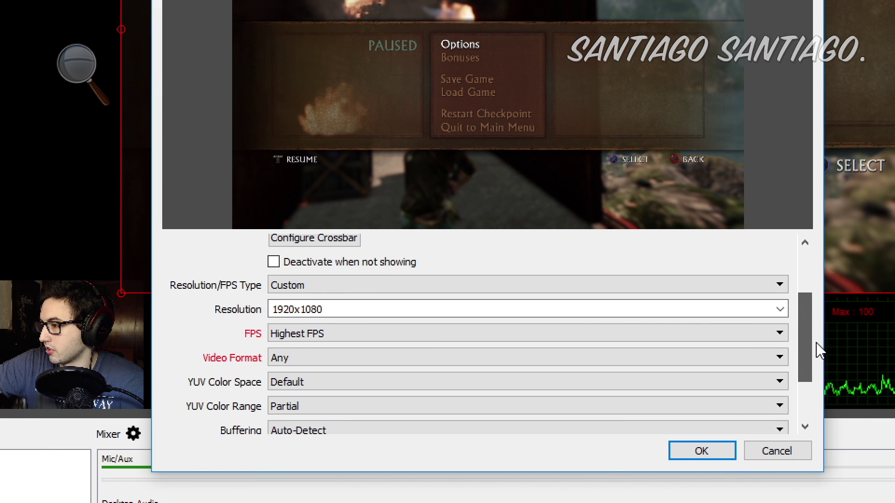
{"action": "left_click", "coordinate": [666, 331]}
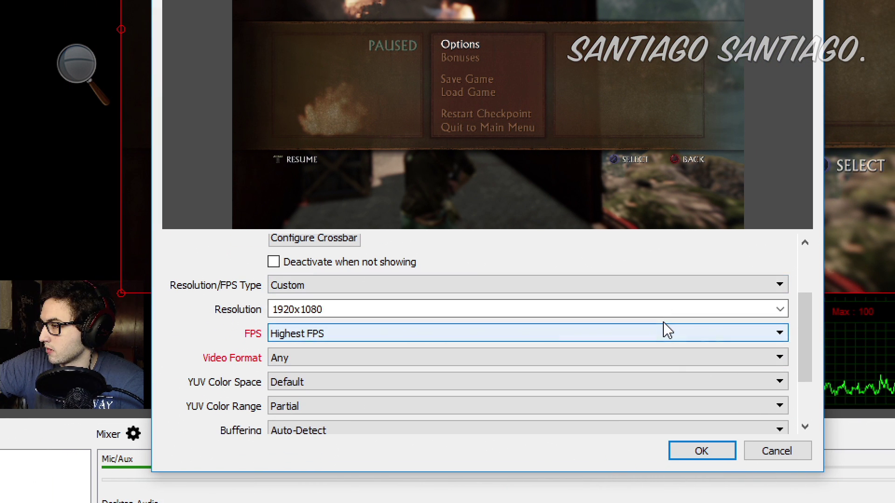
{"action": "left_click", "coordinate": [701, 450]}
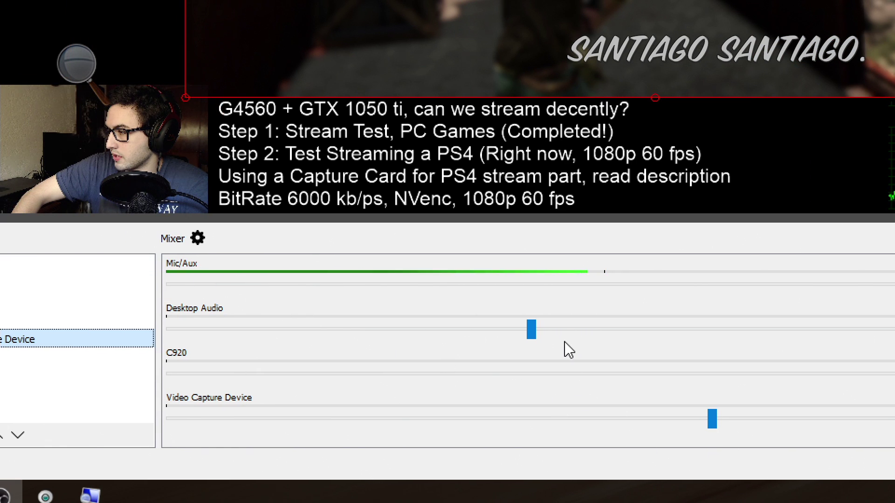
Set Desktop Audio to -28.1 dB and the Video Capture Device to -18.6 dB in the mixer.
{"action": "left_click_drag", "start_coordinate": [532, 330], "coordinate": [498, 364]}
{"action": "left_click_drag", "start_coordinate": [707, 417], "coordinate": [594, 438]}
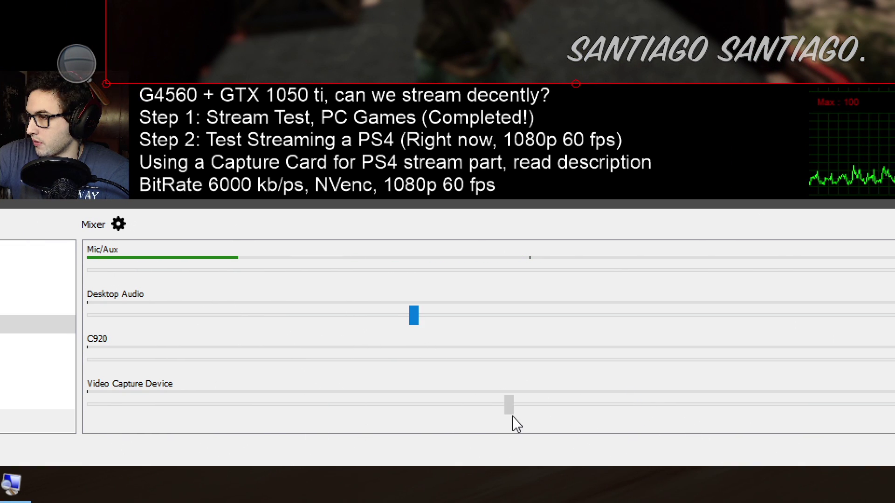
{"action": "left_click_drag", "start_coordinate": [513, 424], "coordinate": [556, 421]}
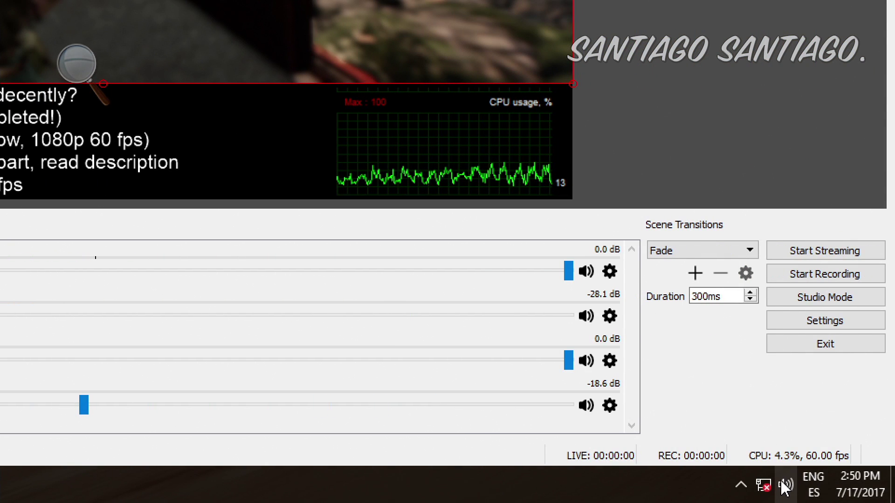
Disable the HD Pro Webcam C920 microphone under Windows recording devices and close the Sound dialog.
{"action": "right_click", "coordinate": [785, 484]}
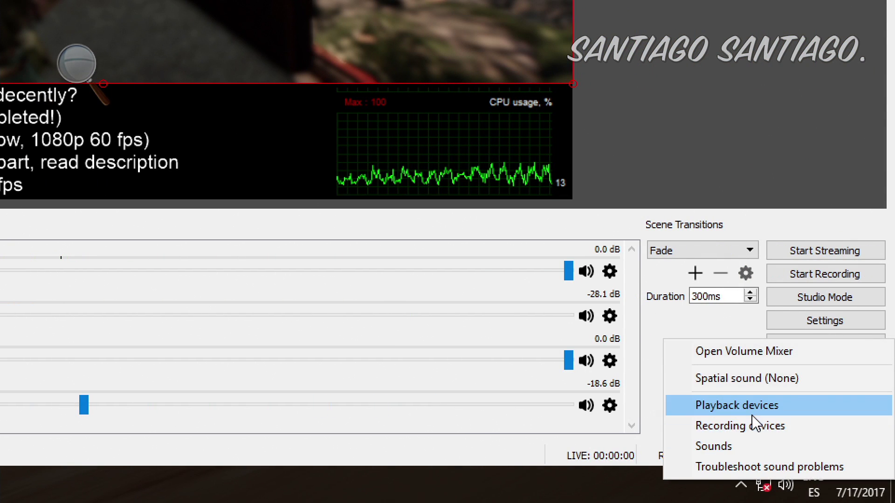
{"action": "left_click", "coordinate": [691, 432]}
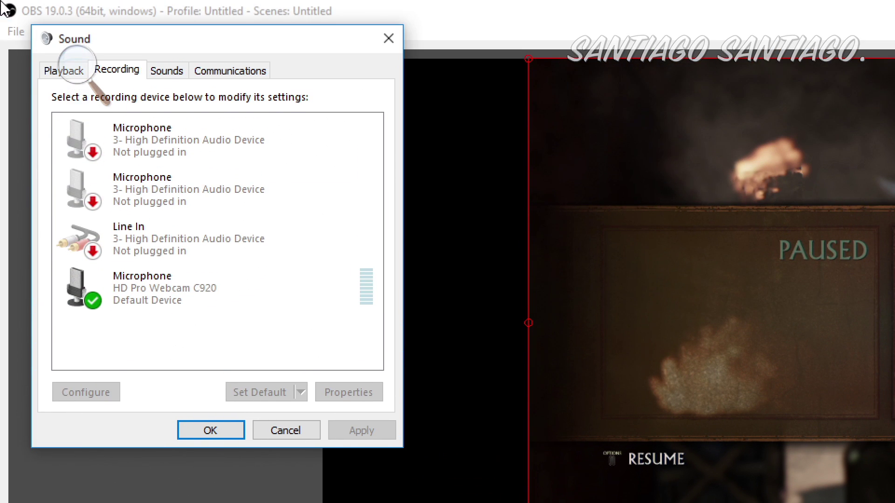
{"action": "right_click", "coordinate": [179, 293]}
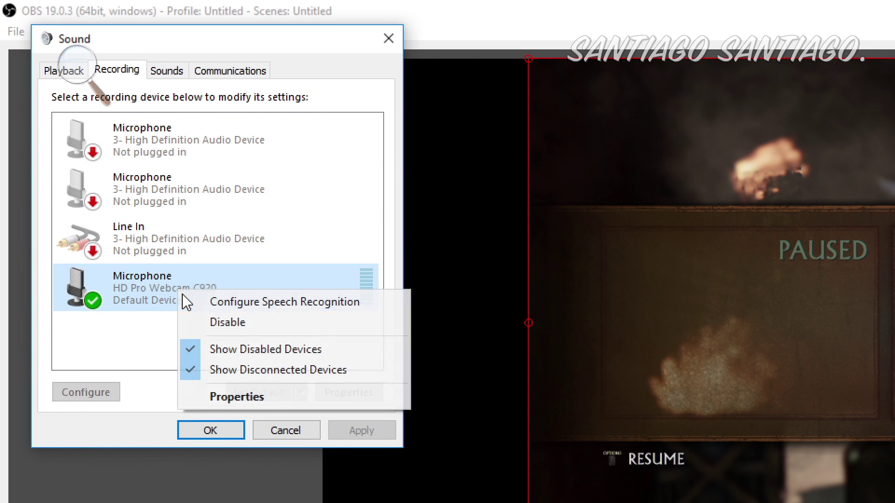
{"action": "left_click", "coordinate": [231, 323]}
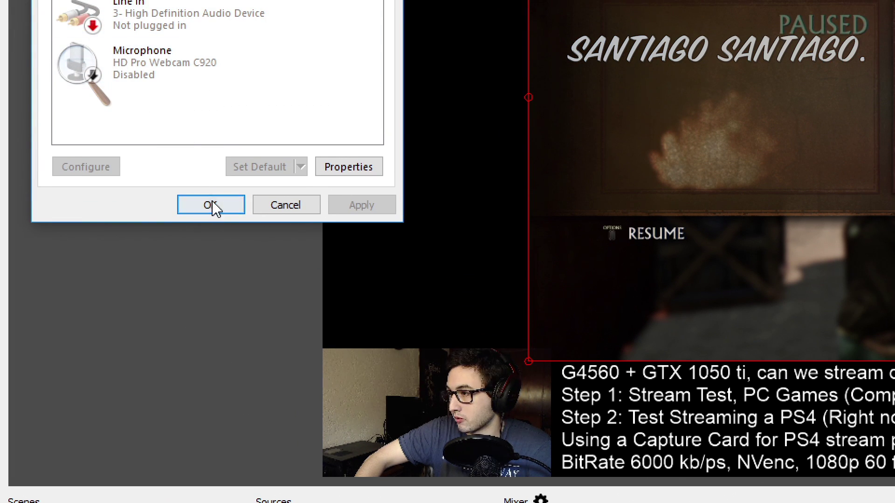
{"action": "left_click", "coordinate": [211, 205]}
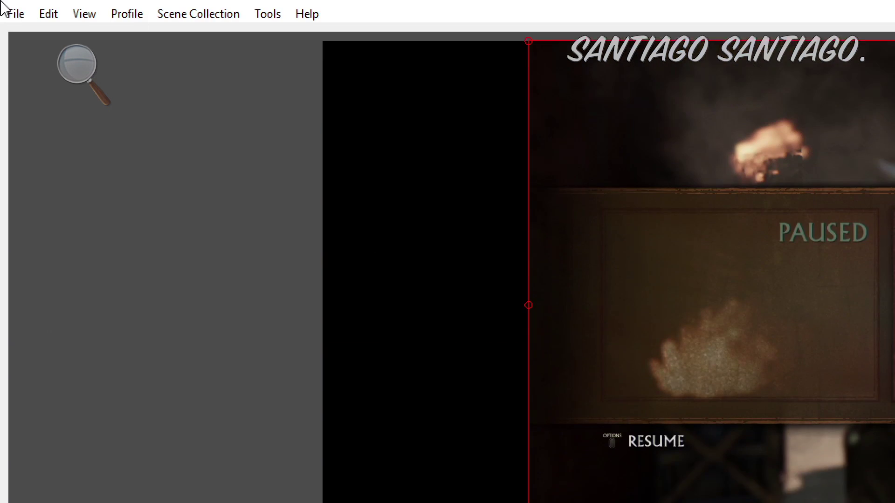
Set the stream service to YouTube / YouTube Gaming with the Backup YouTube ingest server.
{"action": "left_click", "coordinate": [17, 31]}
{"action": "left_click", "coordinate": [52, 105]}
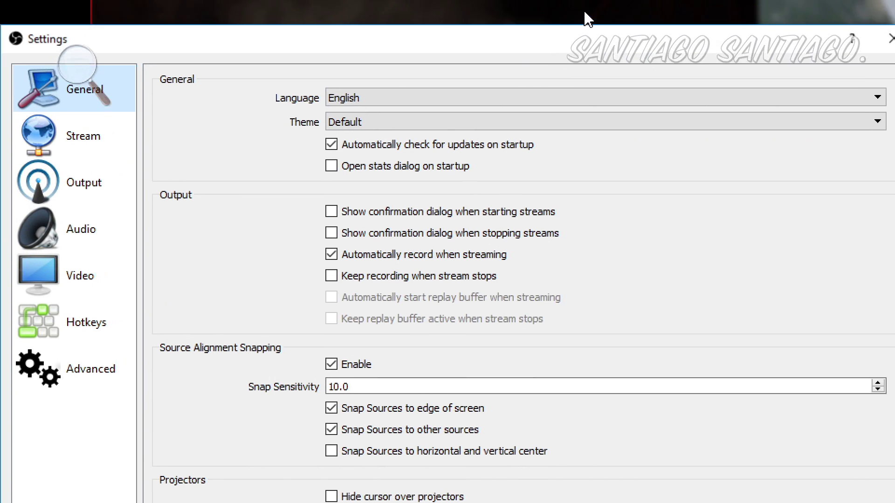
{"action": "left_click", "coordinate": [80, 138]}
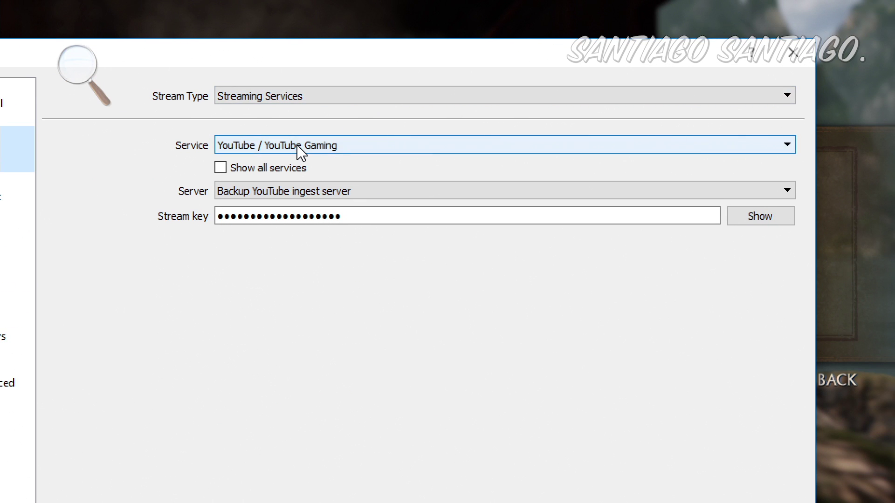
{"action": "left_click", "coordinate": [465, 143]}
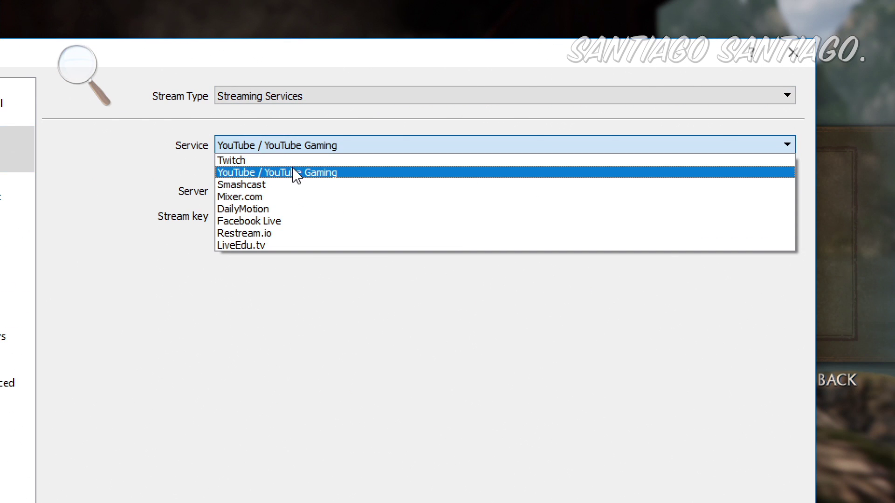
{"action": "left_click", "coordinate": [294, 146]}
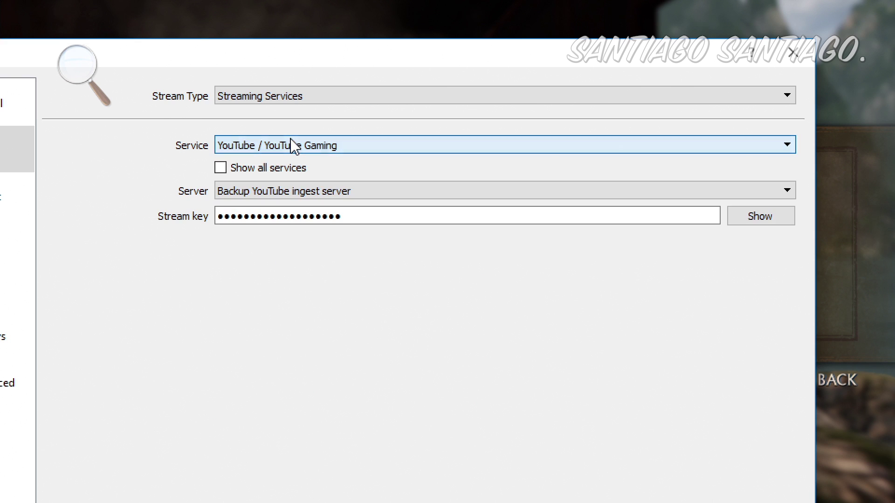
{"action": "left_click", "coordinate": [276, 192]}
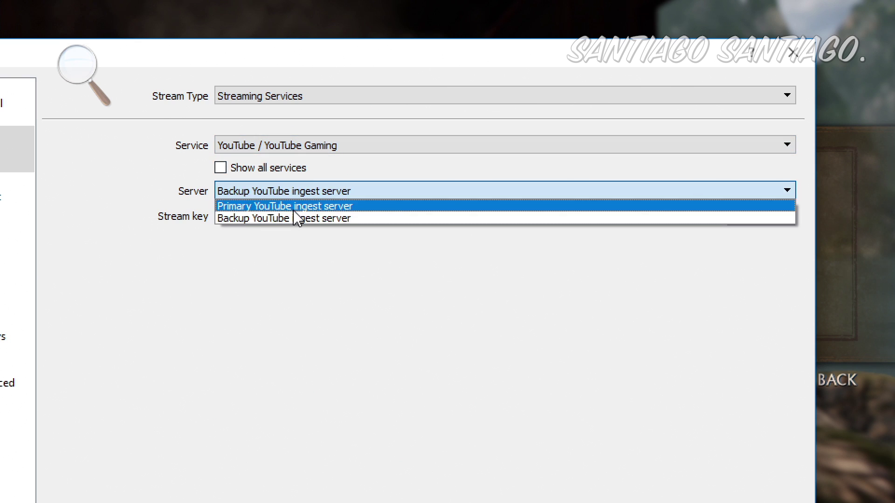
{"action": "left_click", "coordinate": [298, 220]}
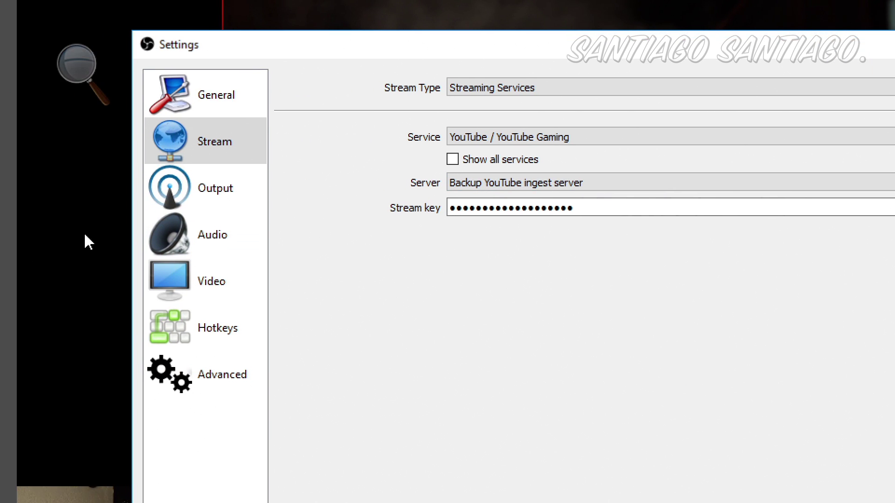
Keep Output Mode Advanced and, after trying x264, set the streaming encoder to NVENC H.264.
{"action": "left_click", "coordinate": [222, 192]}
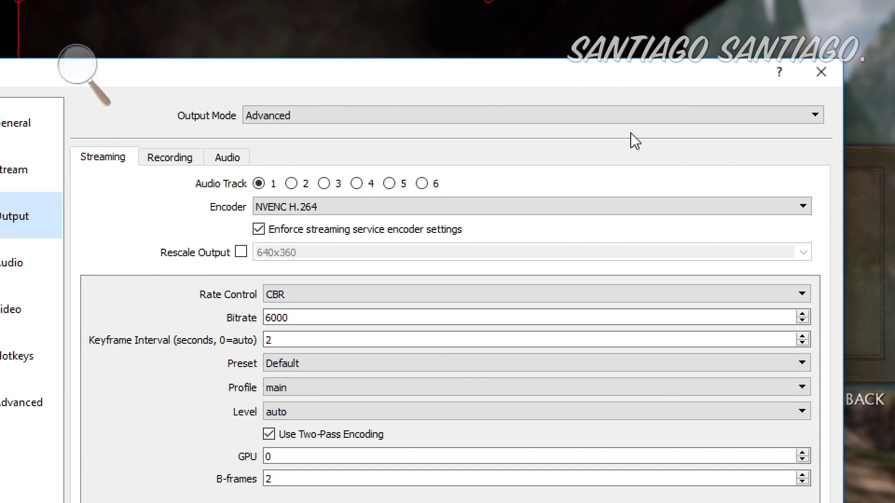
{"action": "left_click", "coordinate": [587, 117]}
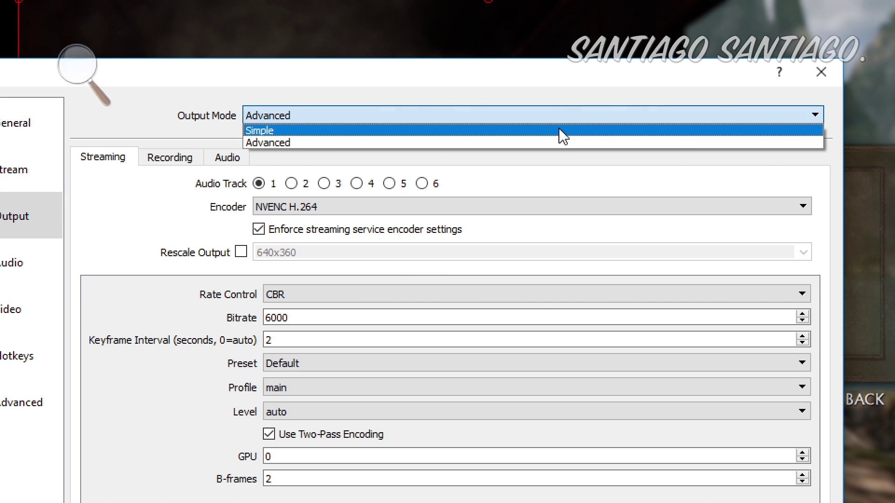
{"action": "left_click", "coordinate": [534, 122]}
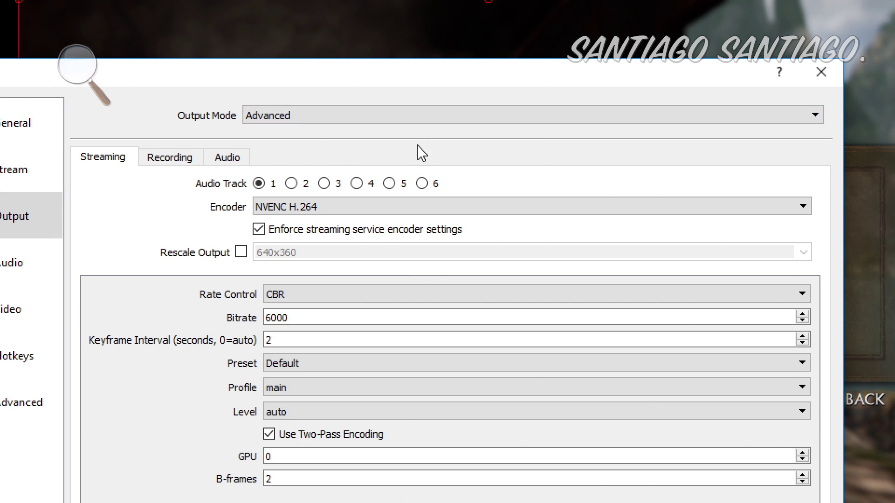
{"action": "left_click", "coordinate": [322, 208]}
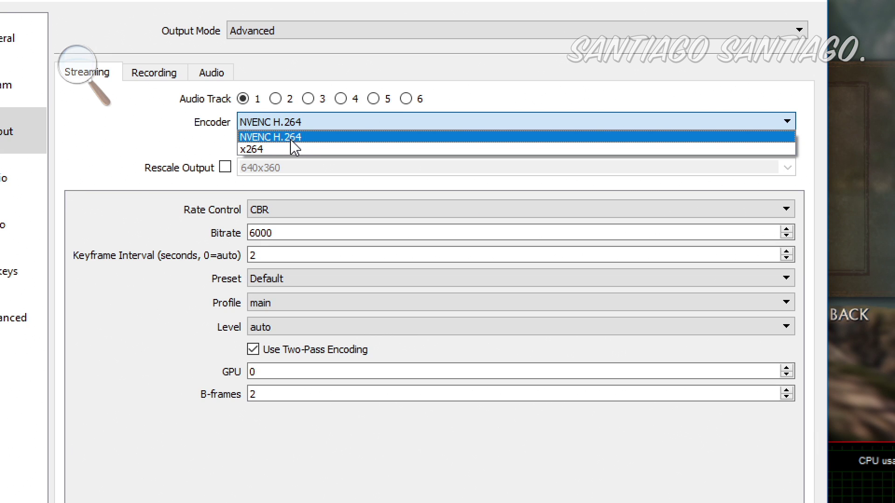
{"action": "left_click", "coordinate": [278, 150]}
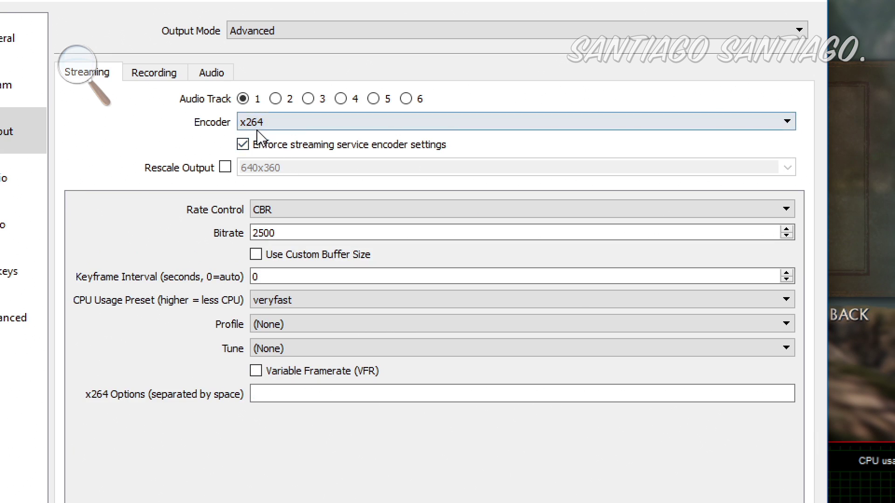
{"action": "left_click", "coordinate": [263, 122]}
{"action": "left_click", "coordinate": [287, 135]}
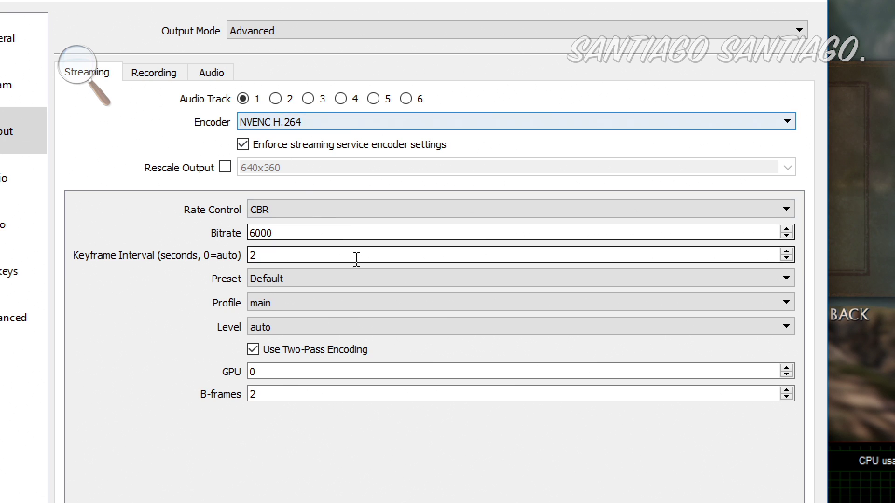
{"action": "left_click", "coordinate": [261, 213]}
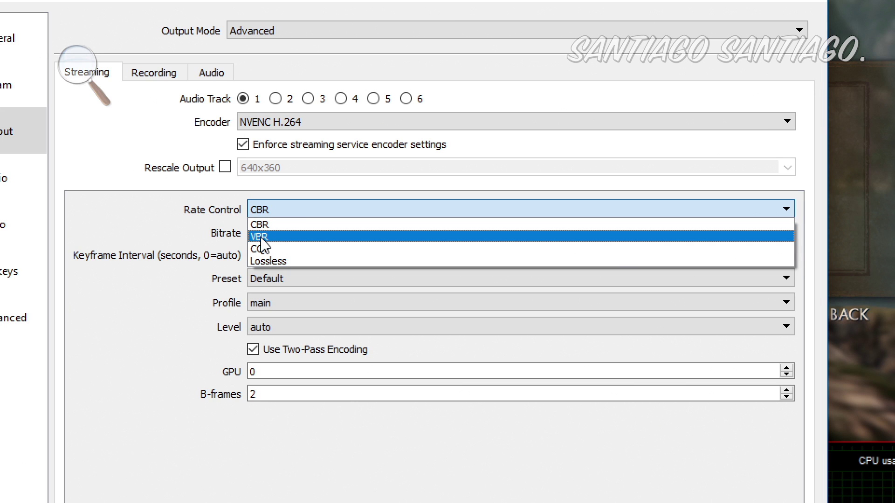
{"action": "left_click", "coordinate": [279, 225]}
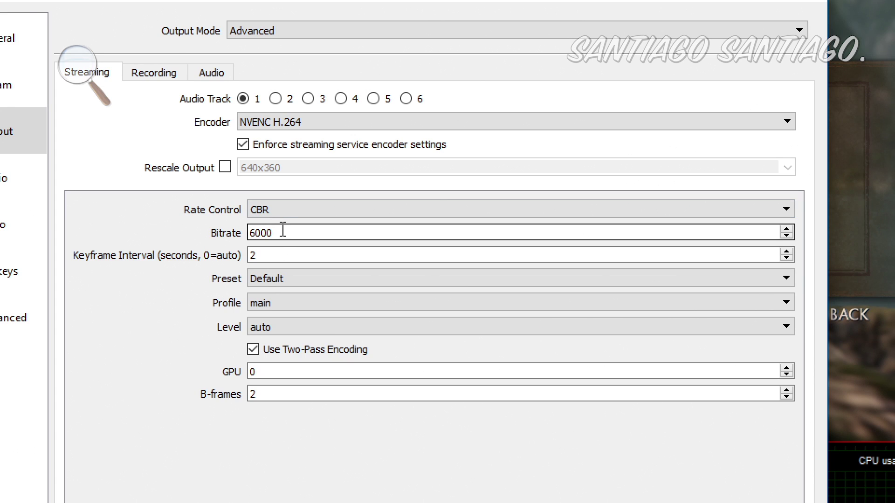
{"action": "left_click_drag", "start_coordinate": [282, 233], "coordinate": [207, 231]}
{"action": "key", "text": "Left"}
{"action": "left_click_drag", "start_coordinate": [272, 233], "coordinate": [200, 227]}
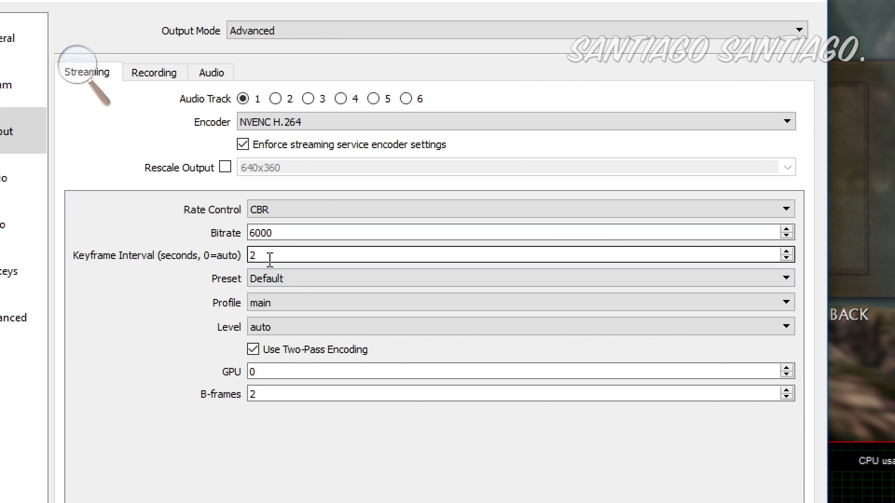
{"action": "double_click", "coordinate": [252, 255]}
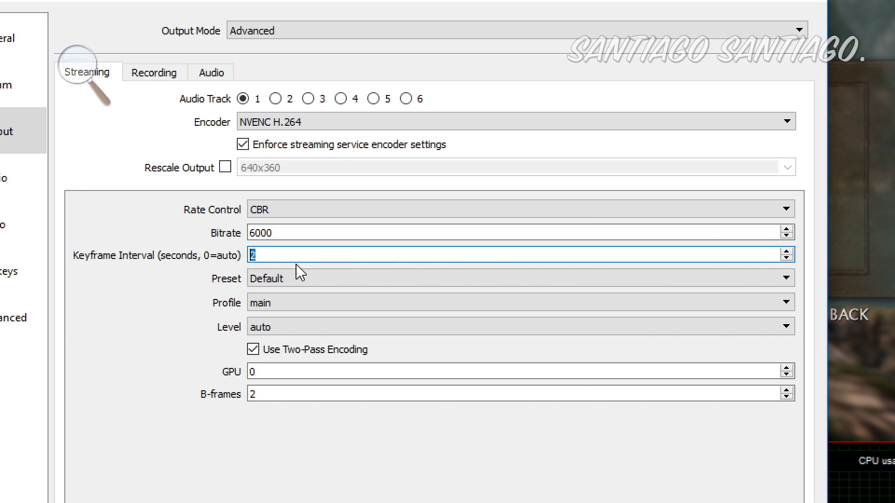
Keep the NVENC encoder at preset Default, profile main, level auto and GPU 0.
{"action": "left_click", "coordinate": [339, 282]}
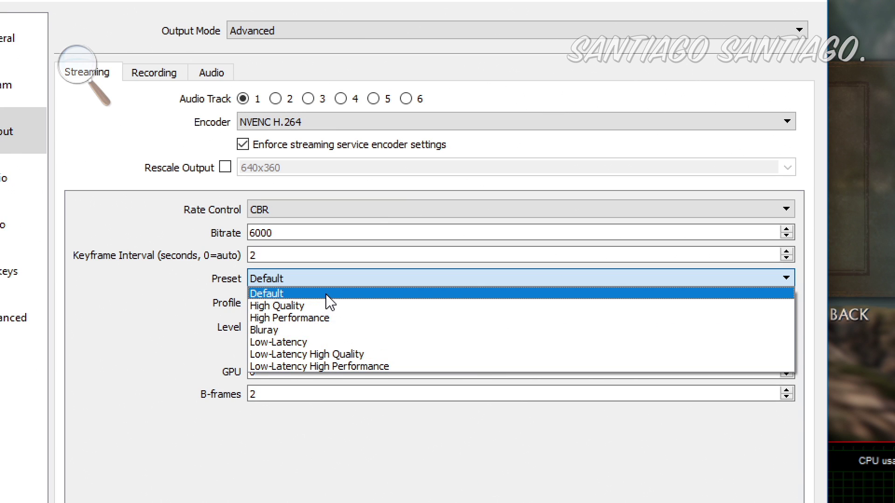
{"action": "left_click", "coordinate": [326, 295]}
{"action": "left_click", "coordinate": [326, 303]}
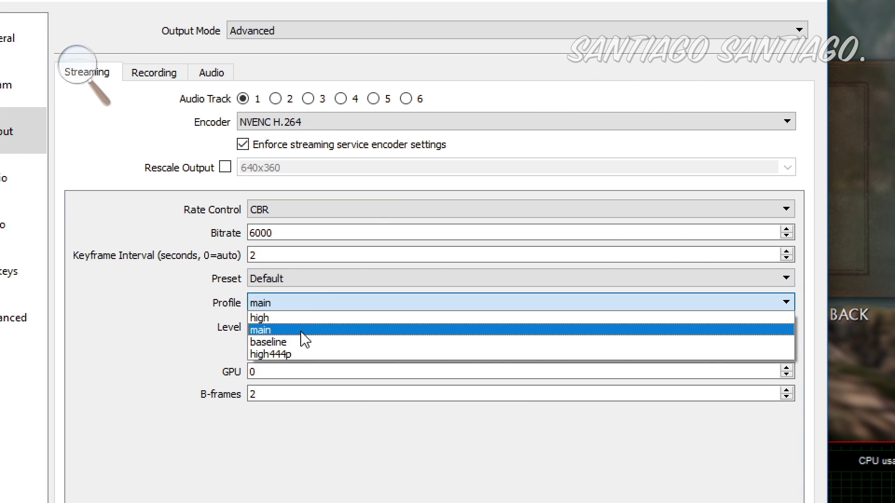
{"action": "left_click", "coordinate": [269, 332]}
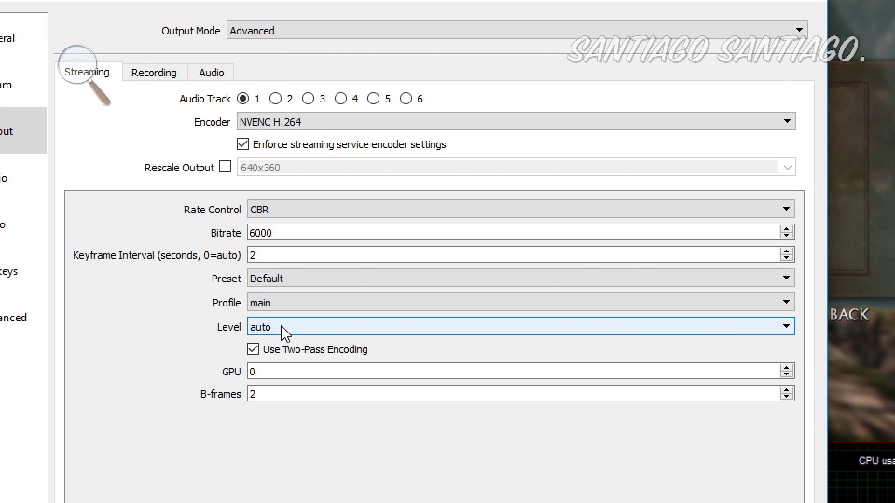
{"action": "left_click", "coordinate": [275, 332]}
{"action": "left_click", "coordinate": [271, 344]}
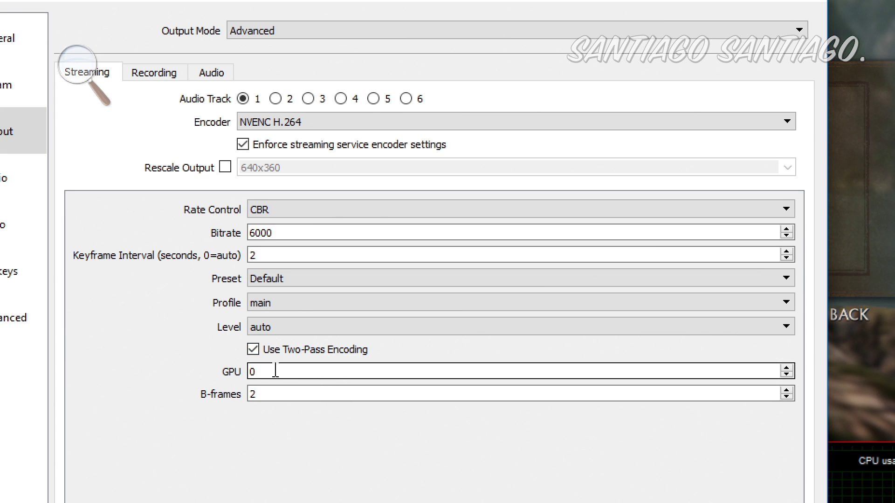
{"action": "double_click", "coordinate": [256, 372]}
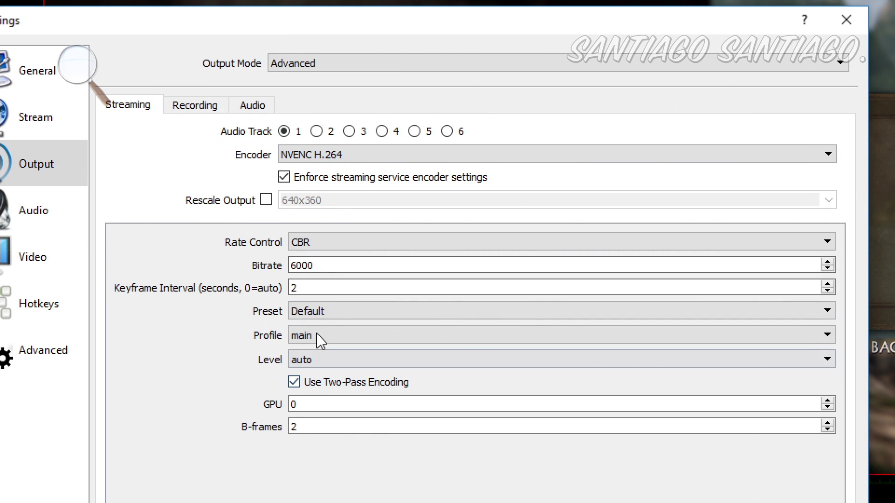
On the Recording output tab, try flv and mp4, then settle on mov as the recording format.
{"action": "left_click", "coordinate": [212, 106]}
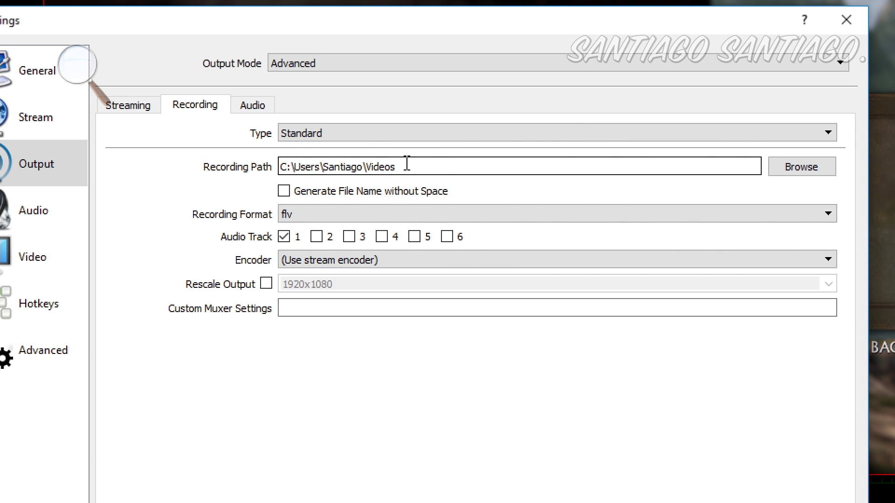
{"action": "left_click_drag", "start_coordinate": [406, 164], "coordinate": [203, 154]}
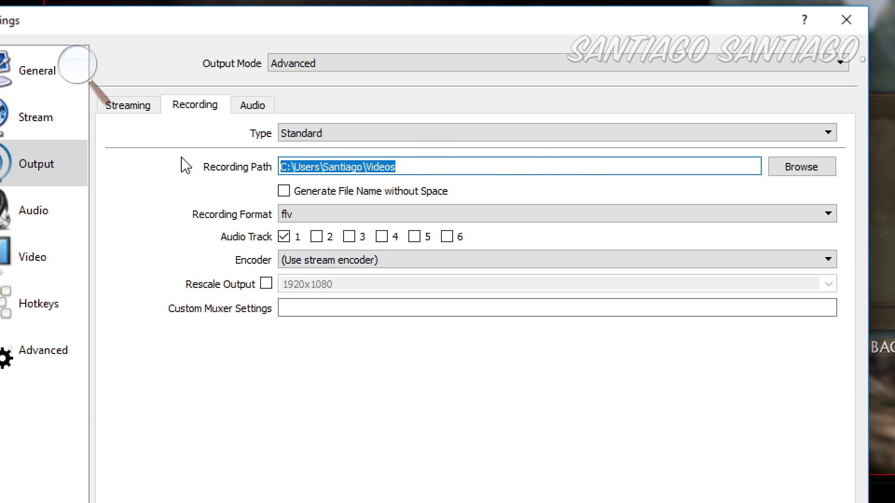
{"action": "left_click", "coordinate": [316, 219]}
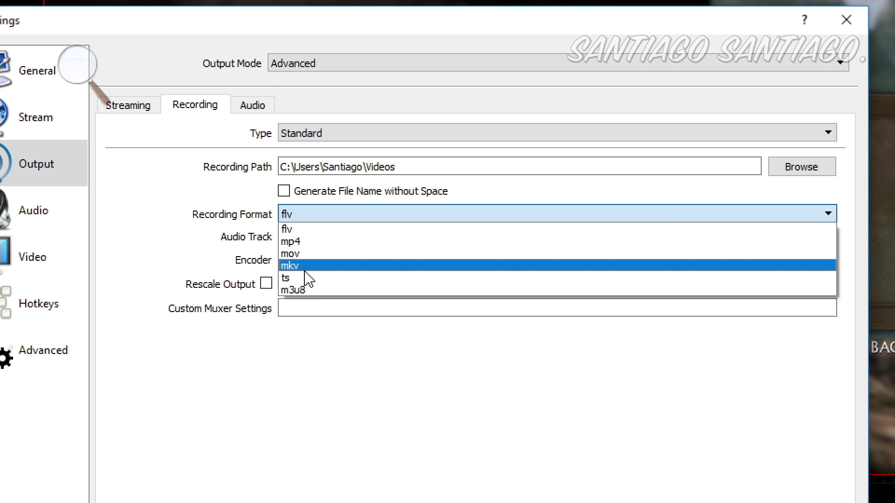
{"action": "left_click", "coordinate": [313, 303]}
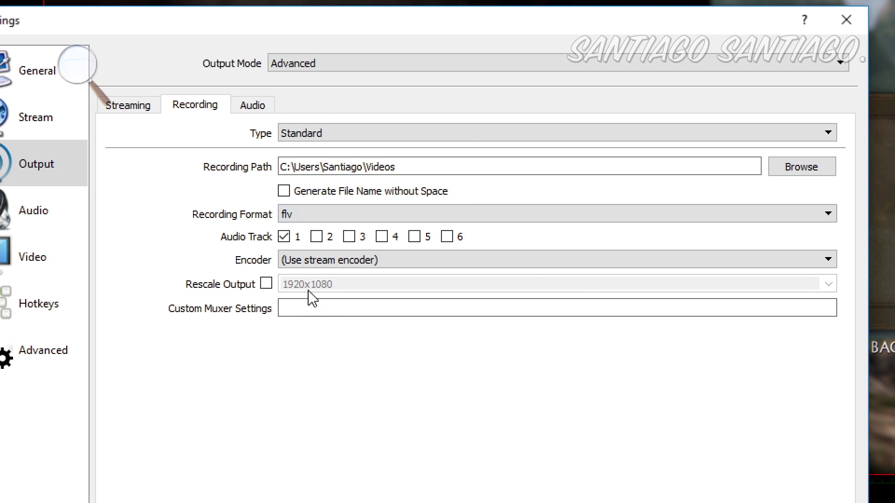
{"action": "left_click", "coordinate": [303, 217]}
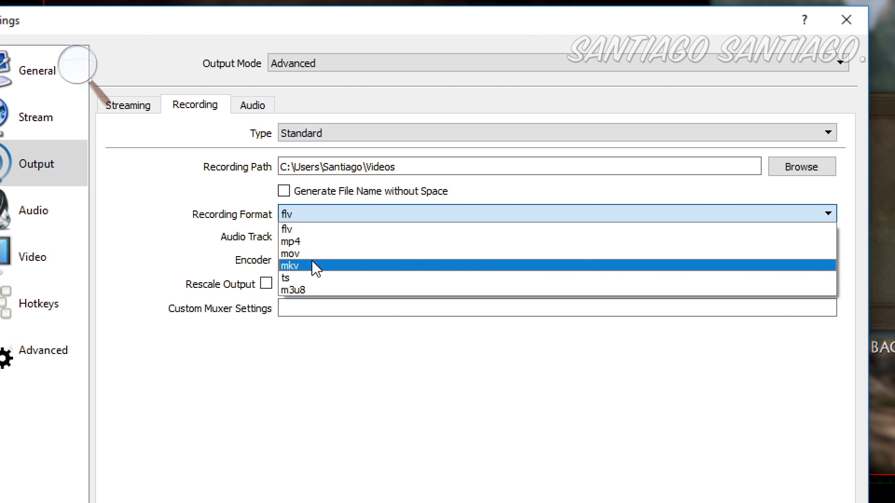
{"action": "left_click", "coordinate": [305, 252]}
{"action": "left_click", "coordinate": [302, 217]}
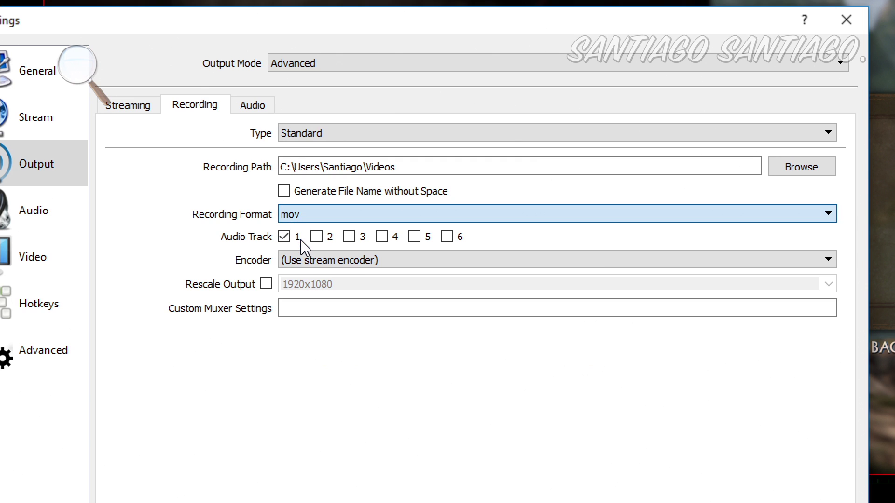
{"action": "left_click", "coordinate": [303, 235]}
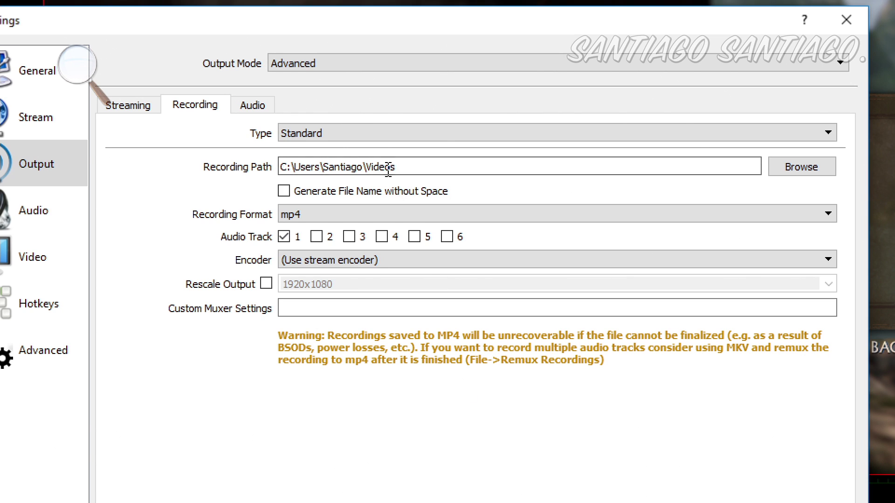
{"action": "left_click", "coordinate": [424, 215]}
{"action": "left_click", "coordinate": [421, 230]}
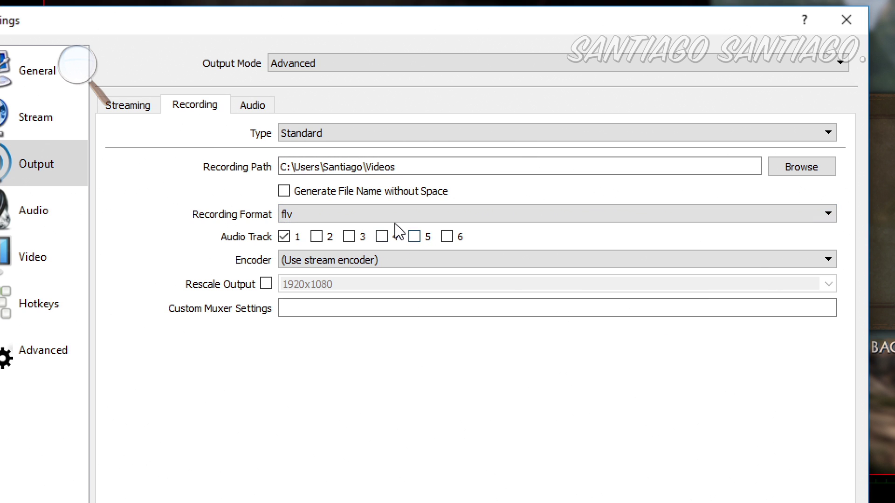
{"action": "left_click", "coordinate": [393, 217]}
{"action": "left_click", "coordinate": [344, 255]}
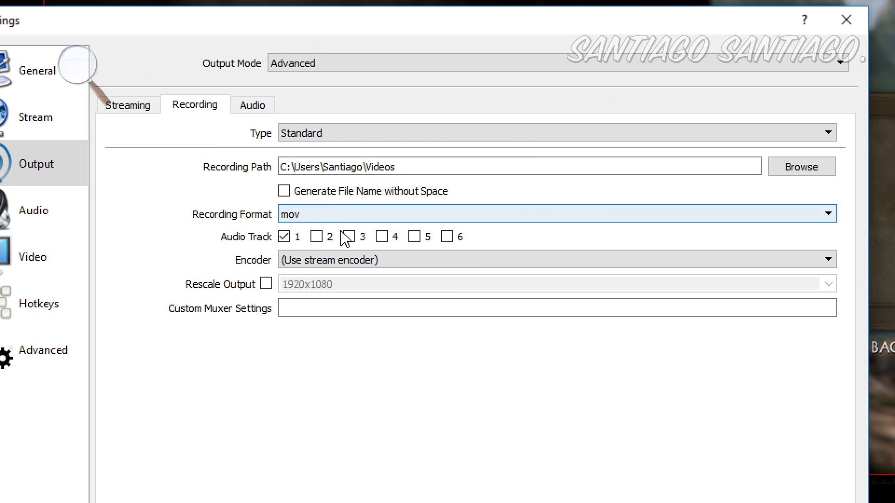
{"action": "left_click", "coordinate": [410, 262]}
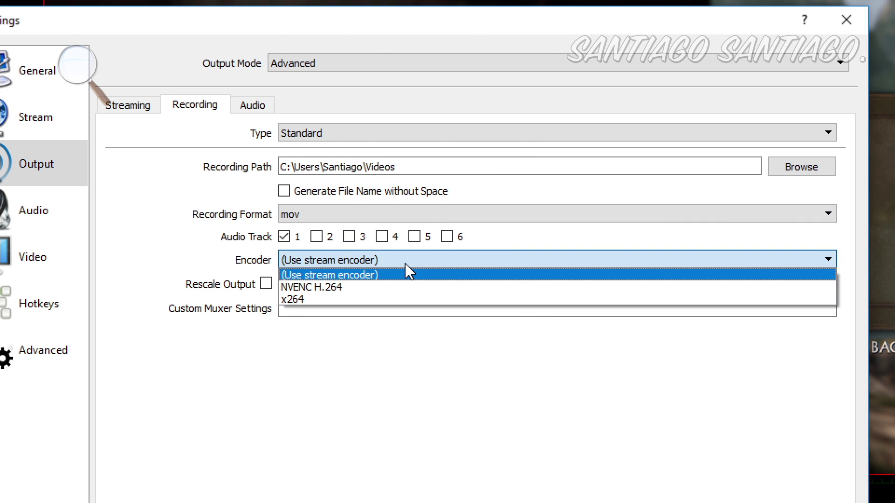
{"action": "left_click", "coordinate": [409, 274]}
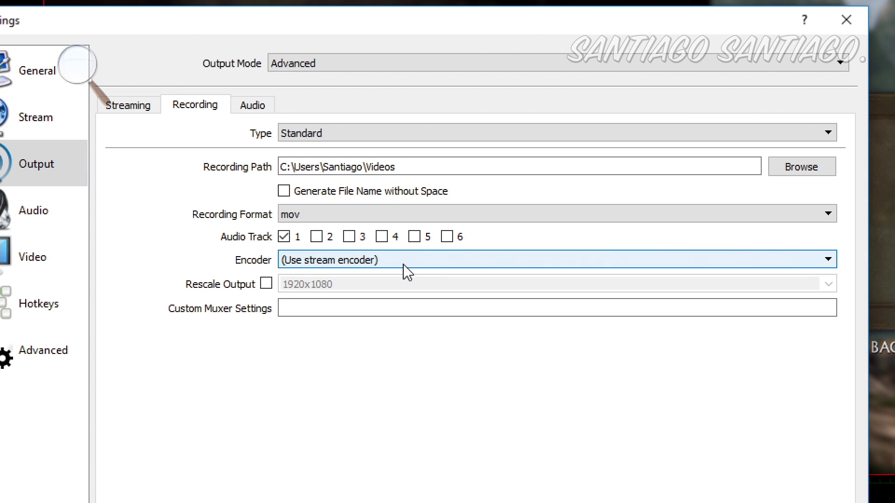
{"action": "left_click", "coordinate": [407, 262]}
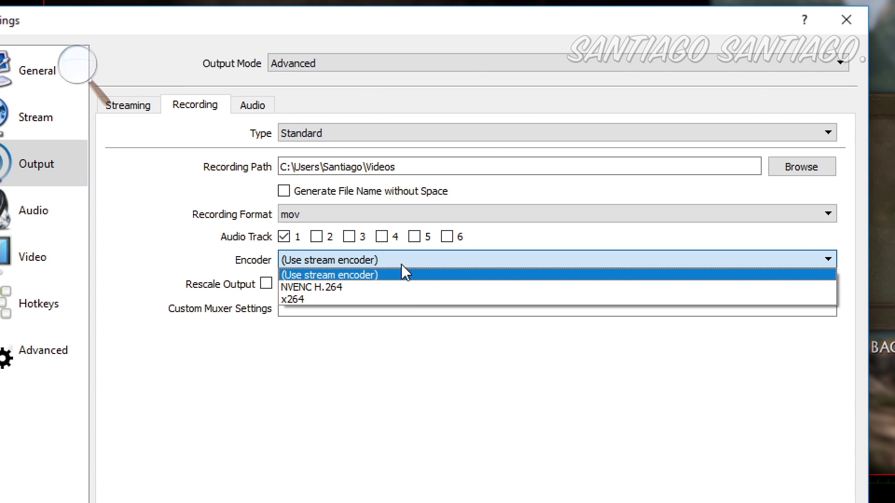
{"action": "left_click", "coordinate": [305, 301]}
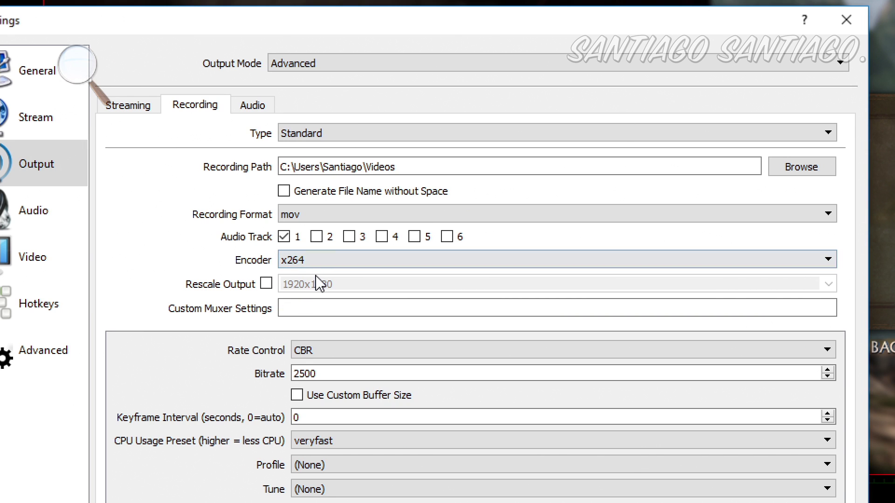
{"action": "left_click", "coordinate": [319, 268]}
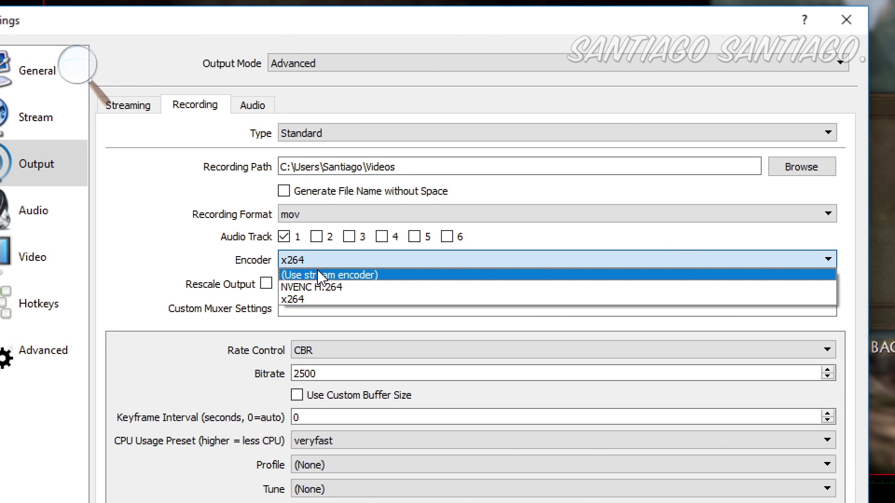
{"action": "left_click", "coordinate": [323, 276]}
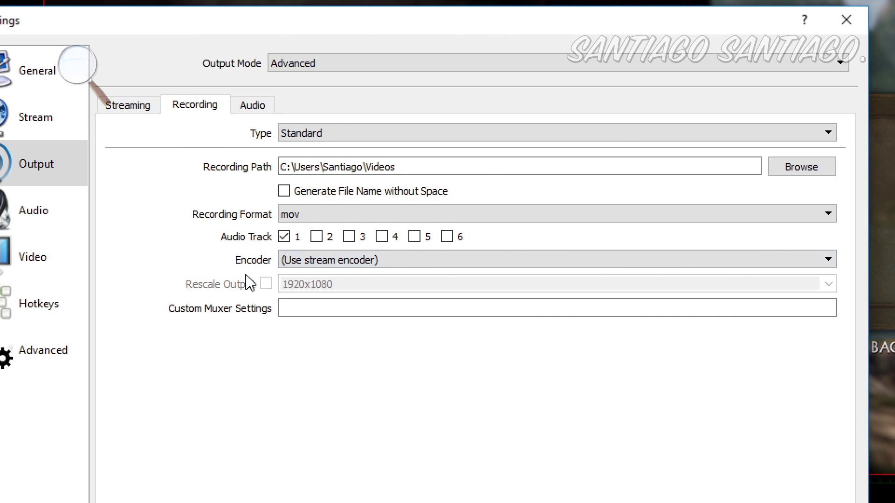
{"action": "left_click", "coordinate": [149, 105]}
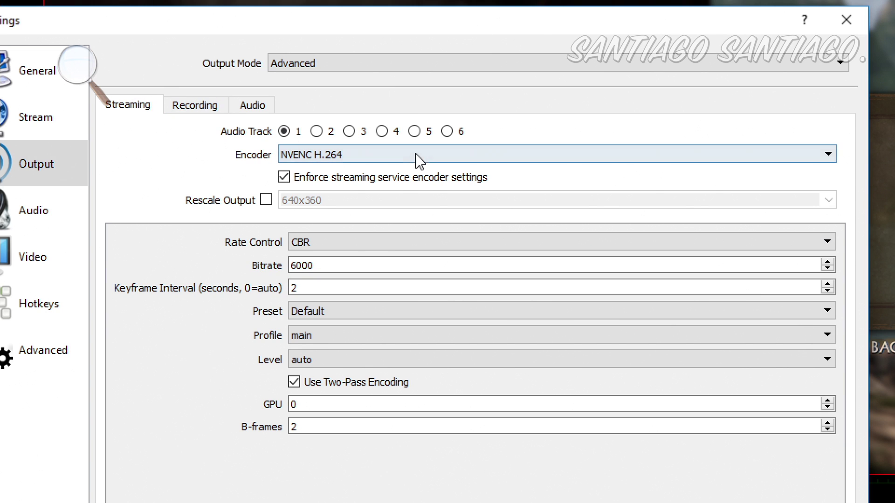
{"action": "left_click", "coordinate": [181, 112]}
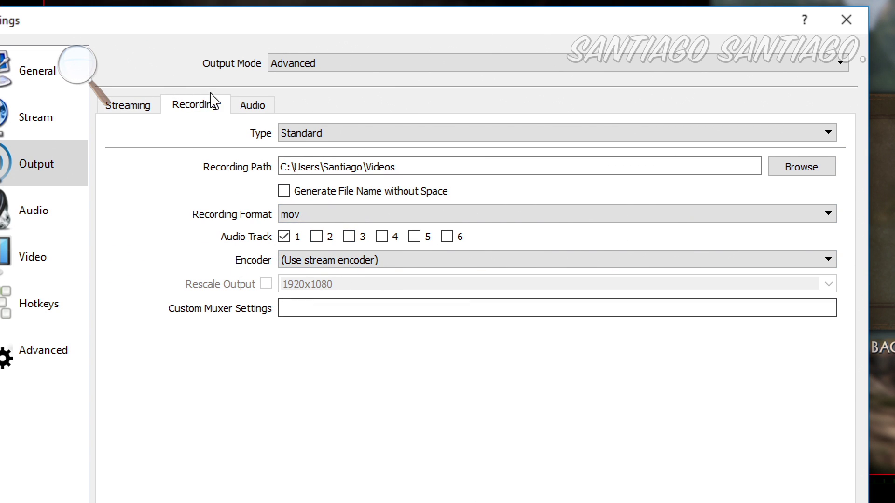
Check the audio track bitrates, then keep Default as the Desktop Audio Device.
{"action": "left_click", "coordinate": [255, 106]}
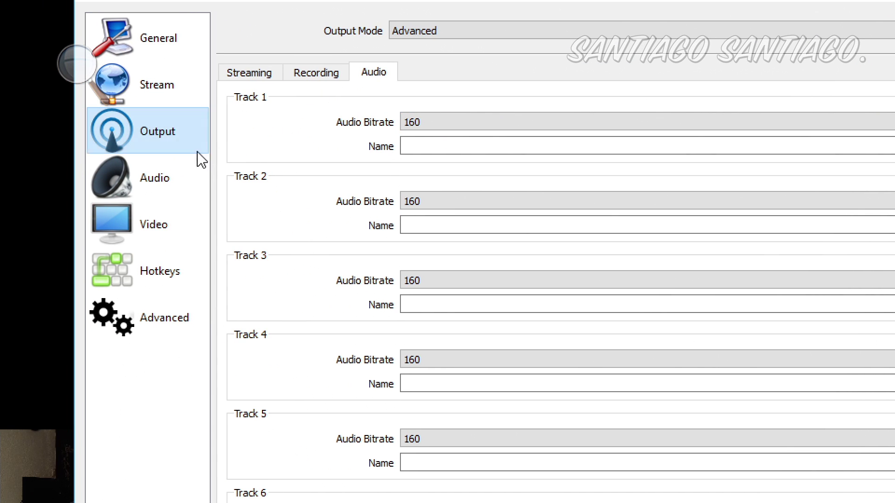
{"action": "left_click", "coordinate": [2, 192]}
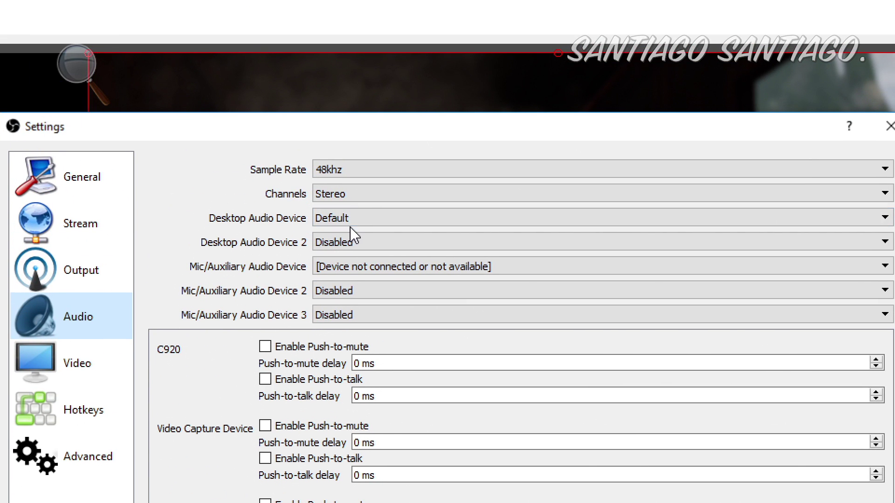
{"action": "left_click", "coordinate": [348, 218]}
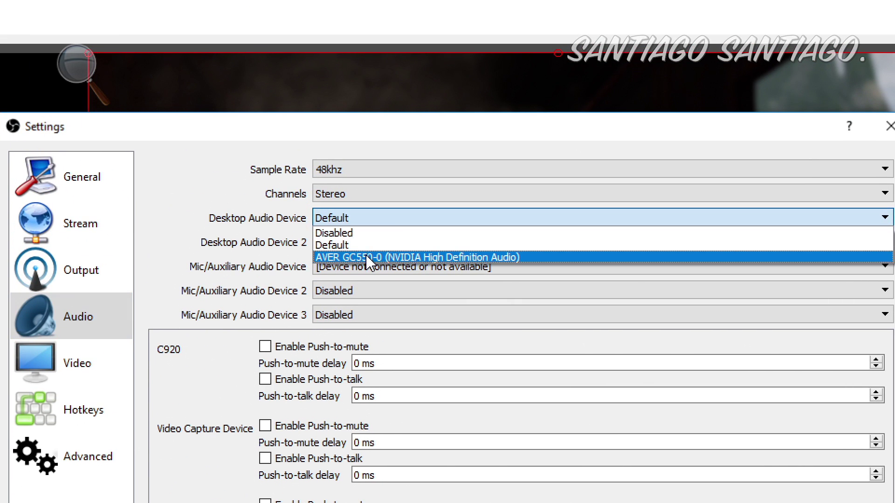
{"action": "left_click", "coordinate": [369, 225]}
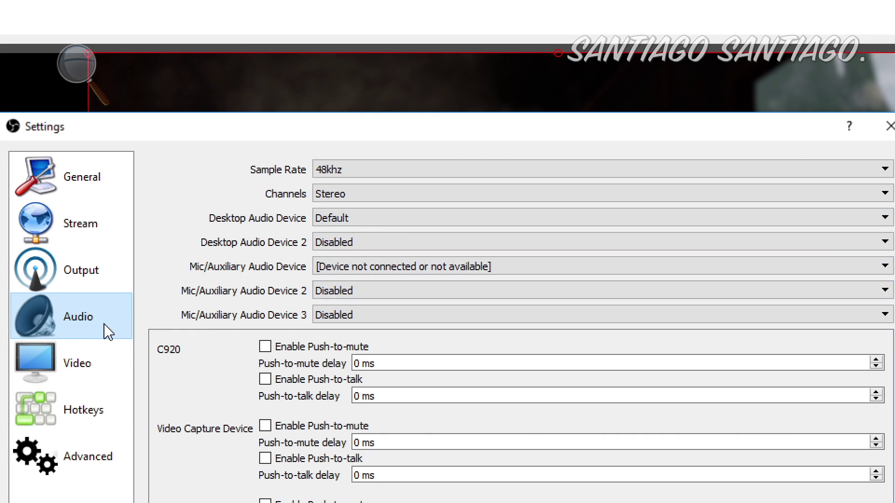
Keep the 1920x1080 base resolution and return the output resolution to 1920x1080 after trying 1280x720.
{"action": "left_click", "coordinate": [105, 379]}
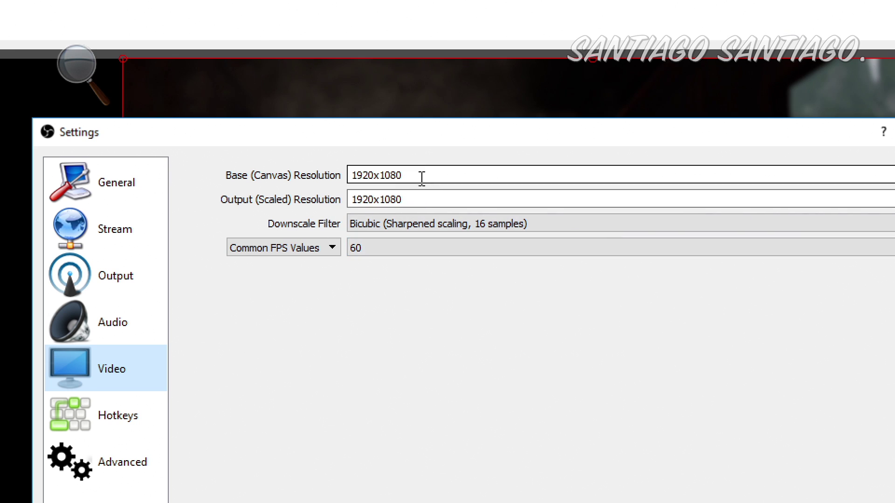
{"action": "left_click_drag", "start_coordinate": [416, 175], "coordinate": [304, 160]}
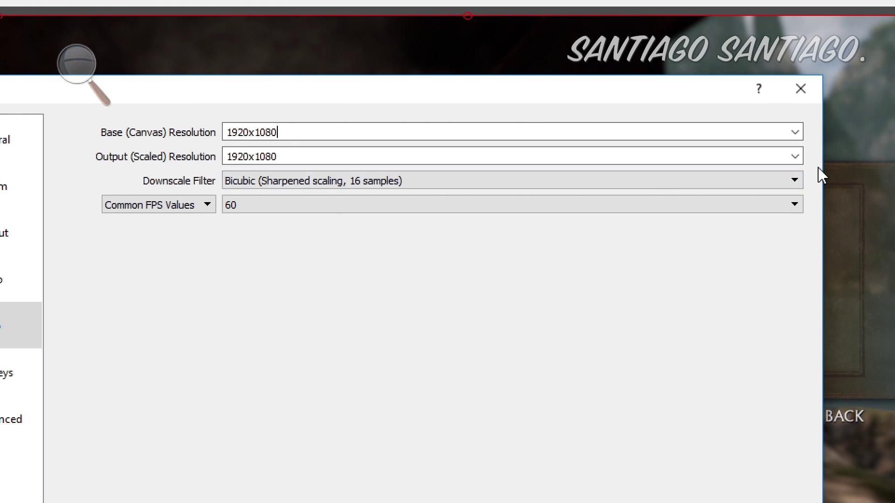
{"action": "left_click", "coordinate": [795, 161]}
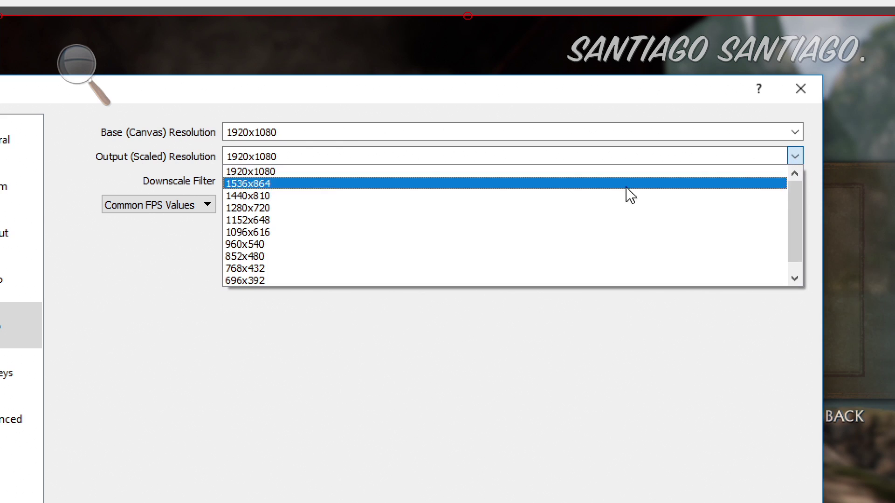
{"action": "left_click", "coordinate": [320, 208]}
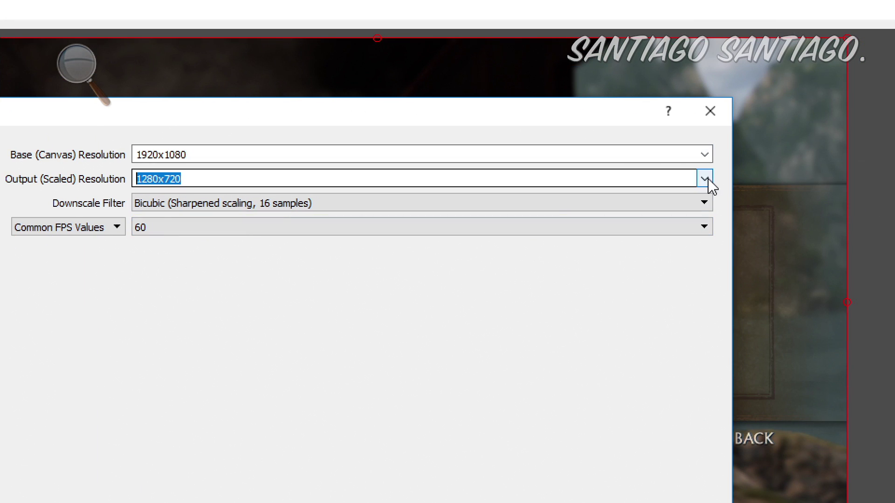
{"action": "left_click", "coordinate": [704, 179]}
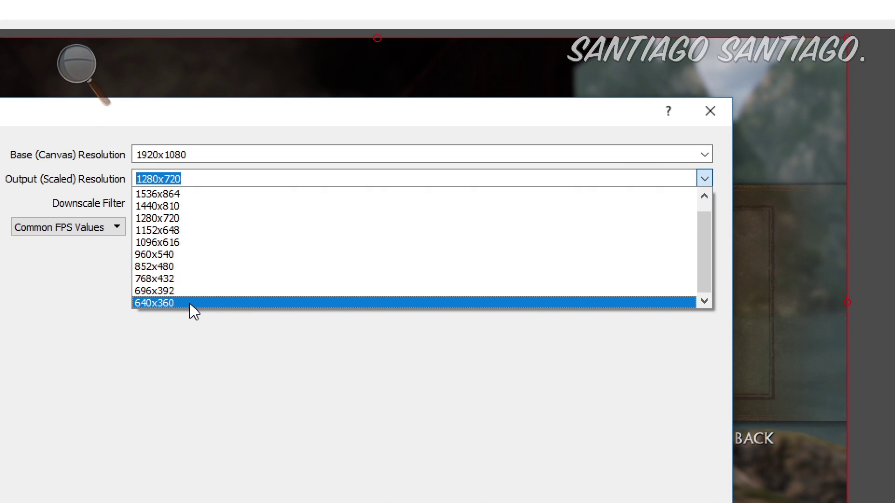
{"action": "scroll", "coordinate": [191, 310], "scroll_direction": "up", "scroll_amount": 1}
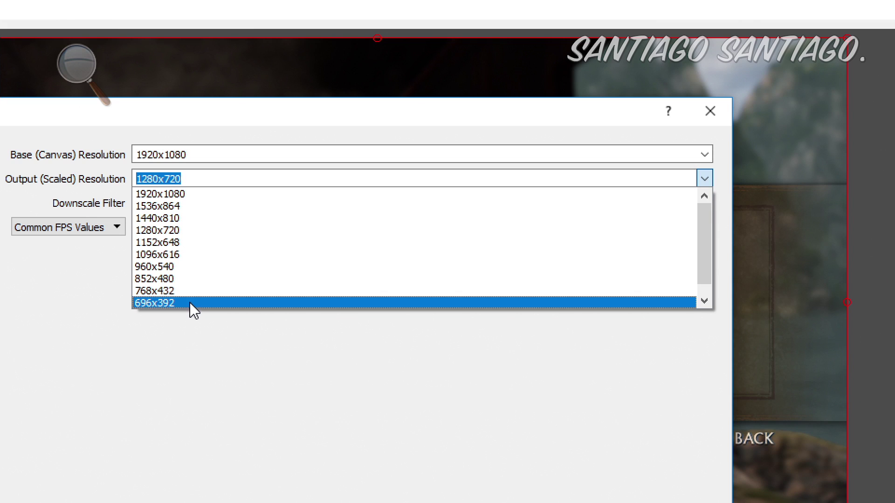
{"action": "left_click", "coordinate": [171, 195]}
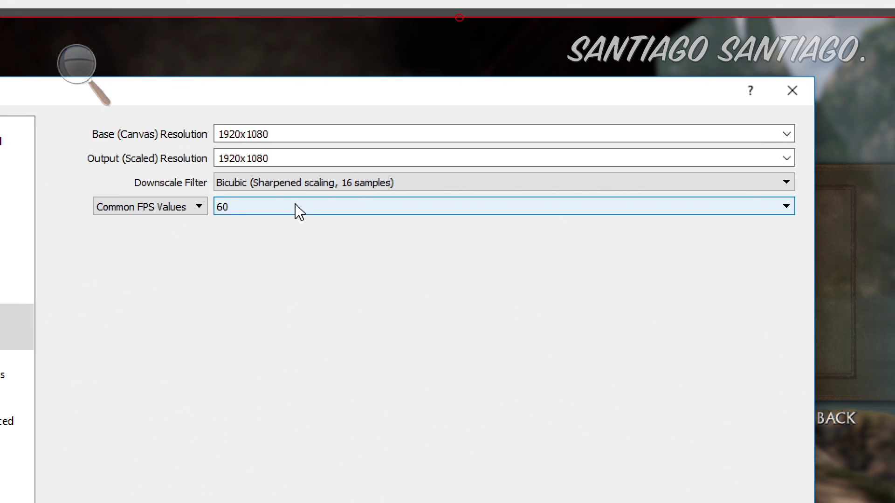
Try Integer and Fractional FPS types, then return the frame rate to Common FPS Values 60.
{"action": "left_click", "coordinate": [217, 231]}
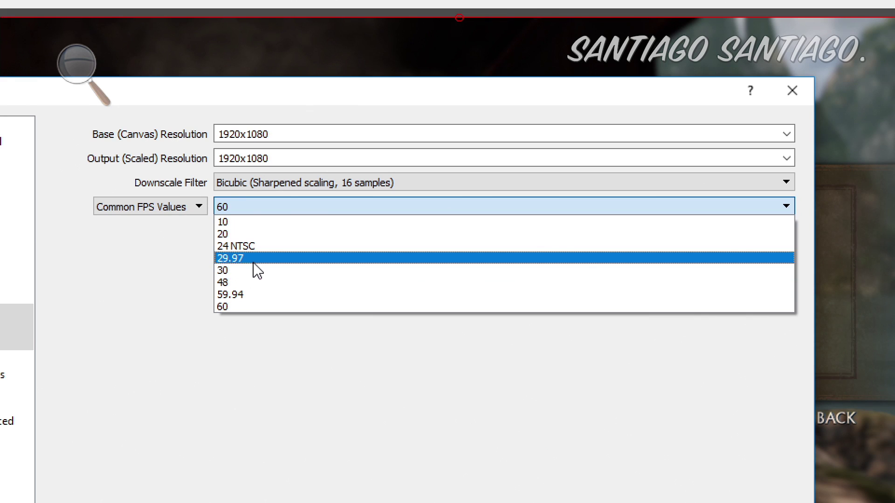
{"action": "left_click", "coordinate": [257, 449]}
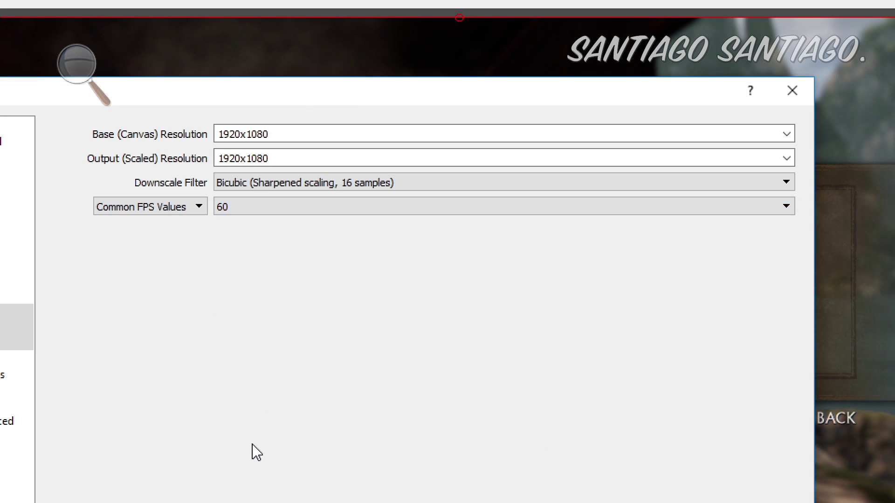
{"action": "left_click", "coordinate": [179, 209]}
{"action": "left_click", "coordinate": [190, 234]}
{"action": "left_click", "coordinate": [252, 208]}
{"action": "left_click", "coordinate": [155, 210]}
{"action": "left_click", "coordinate": [158, 210]}
{"action": "left_click", "coordinate": [160, 211]}
{"action": "left_click", "coordinate": [167, 246]}
{"action": "left_click", "coordinate": [163, 207]}
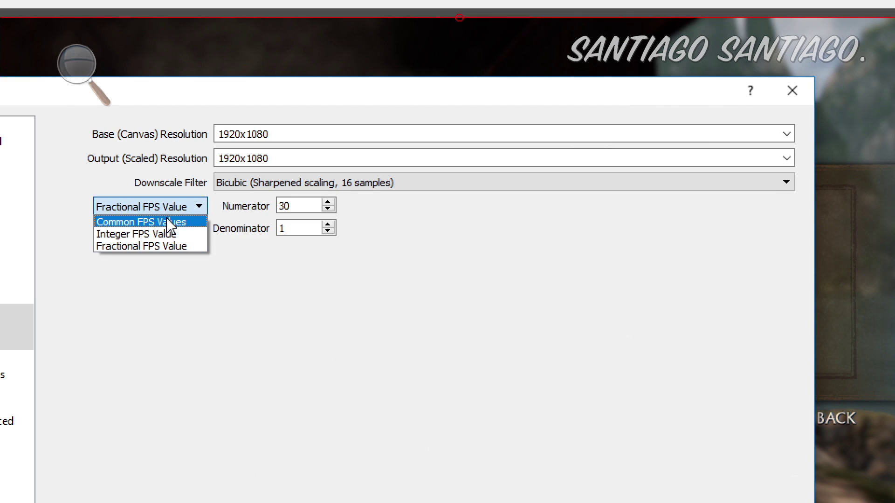
{"action": "left_click", "coordinate": [167, 222]}
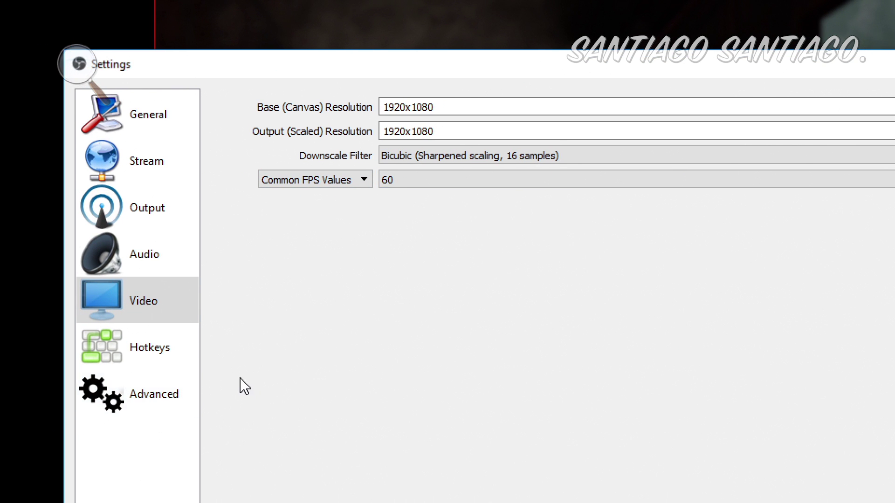
{"action": "left_click", "coordinate": [164, 349]}
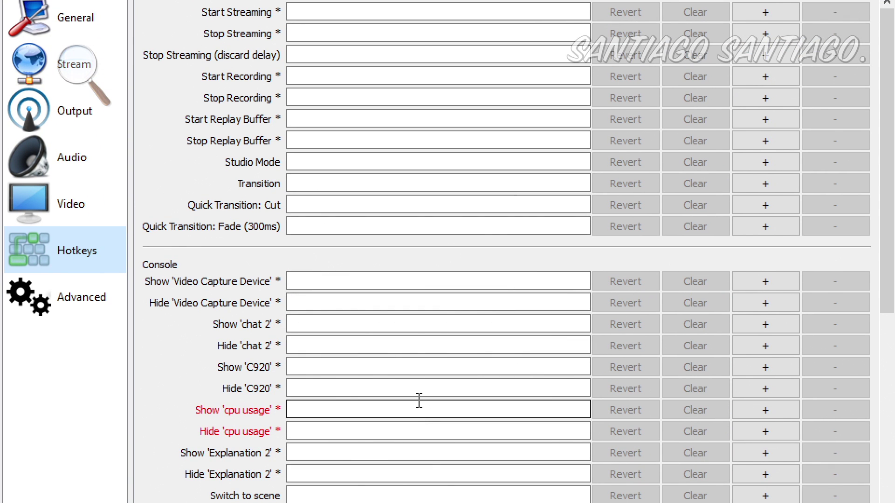
Review the Advanced and Video settings, leaving the output resolution unchanged.
{"action": "left_click", "coordinate": [80, 296]}
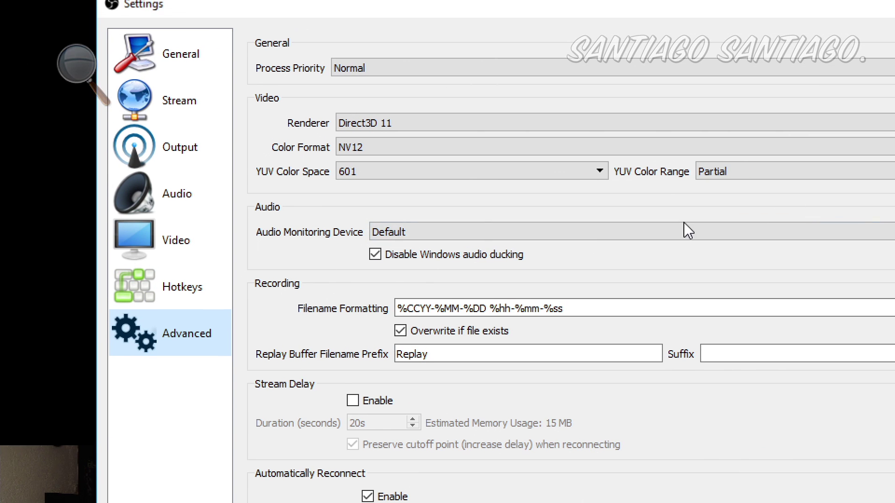
{"action": "left_click", "coordinate": [174, 230]}
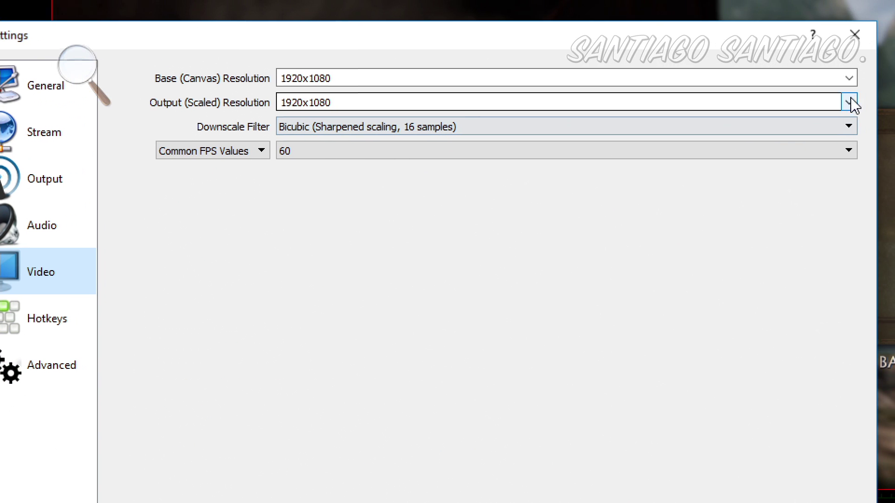
{"action": "left_click", "coordinate": [853, 104]}
{"action": "left_click", "coordinate": [261, 302]}
In Output's Streaming settings, select the 6000 bitrate value of the NVENC H.264 CBR encoder.
{"action": "left_click", "coordinate": [110, 267]}
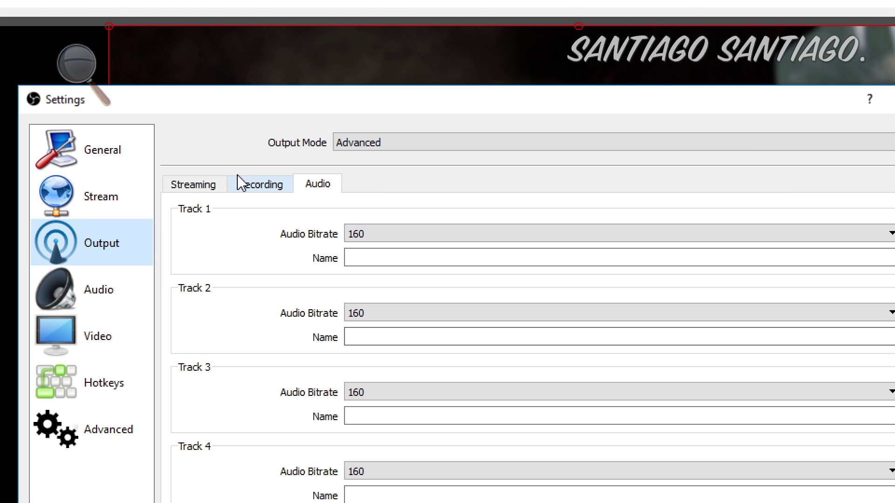
{"action": "left_click", "coordinate": [213, 186]}
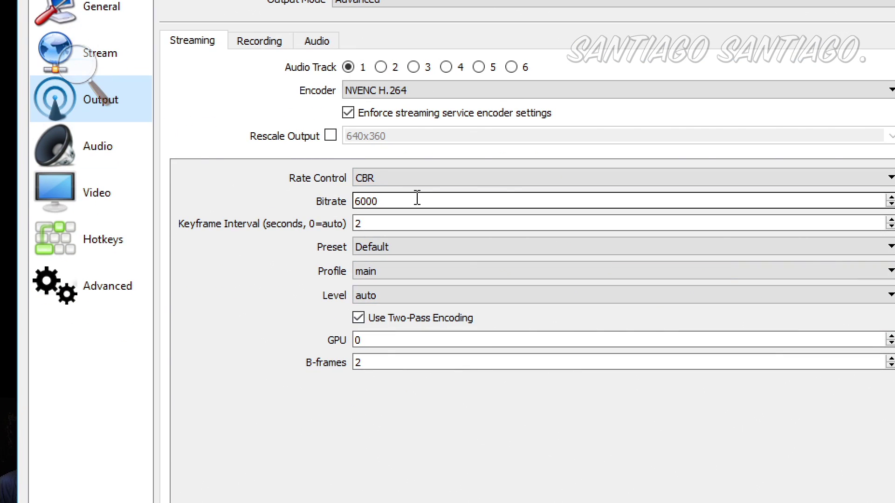
{"action": "left_click_drag", "start_coordinate": [417, 198], "coordinate": [325, 206]}
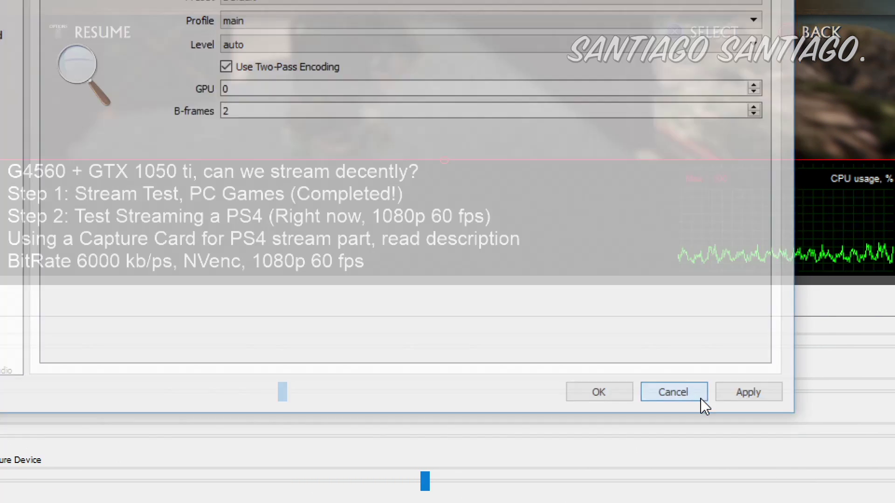
Cancel Settings, view chat 2's properties without changes, and dismiss the add-source list.
{"action": "left_click", "coordinate": [669, 389]}
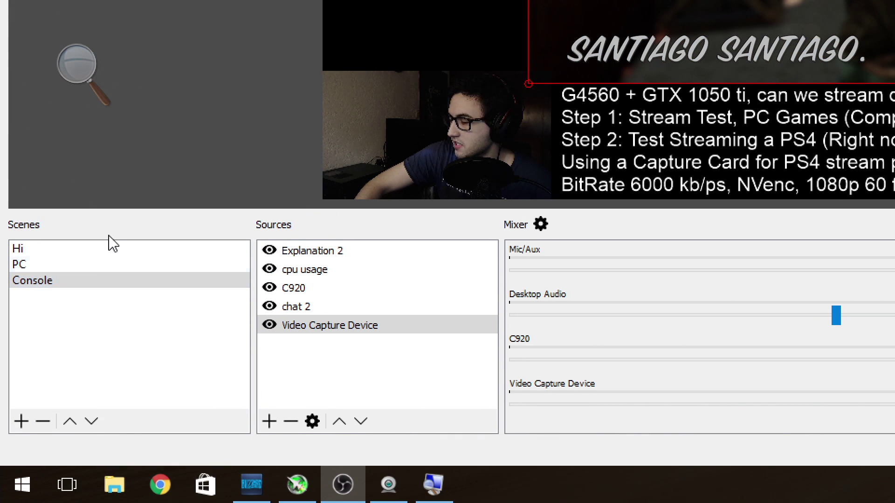
{"action": "left_click", "coordinate": [317, 311]}
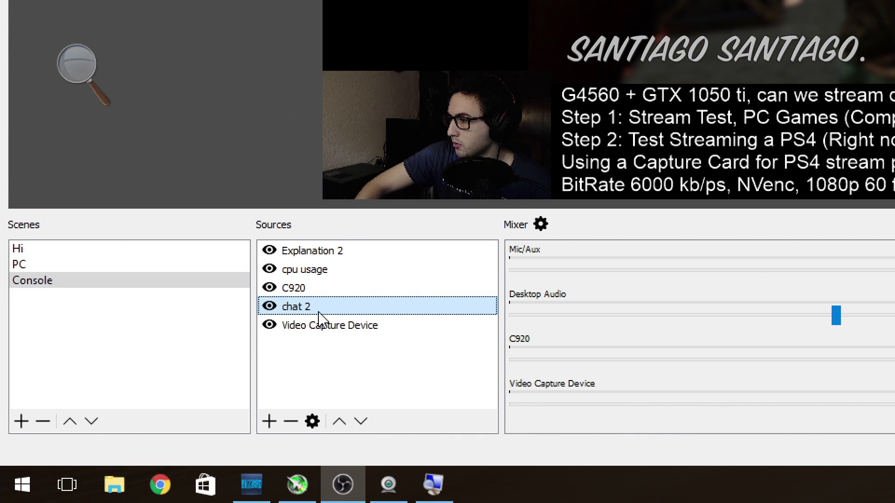
{"action": "double_click", "coordinate": [319, 313]}
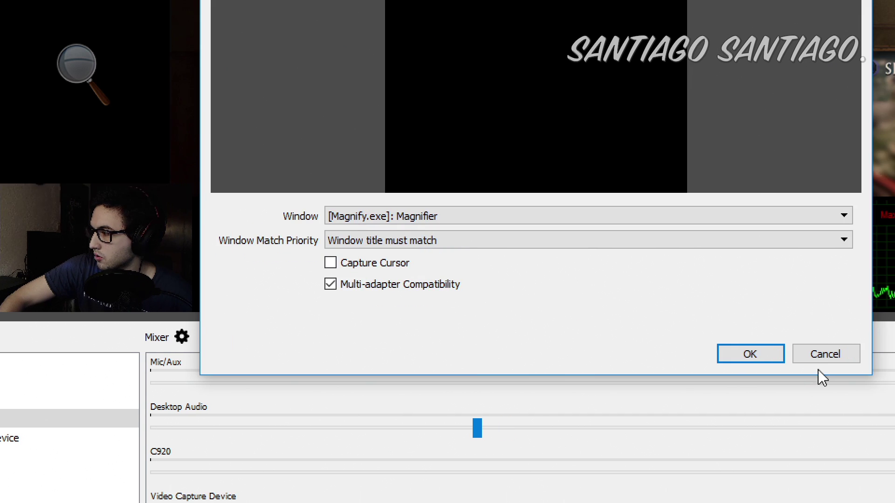
{"action": "left_click", "coordinate": [862, 323]}
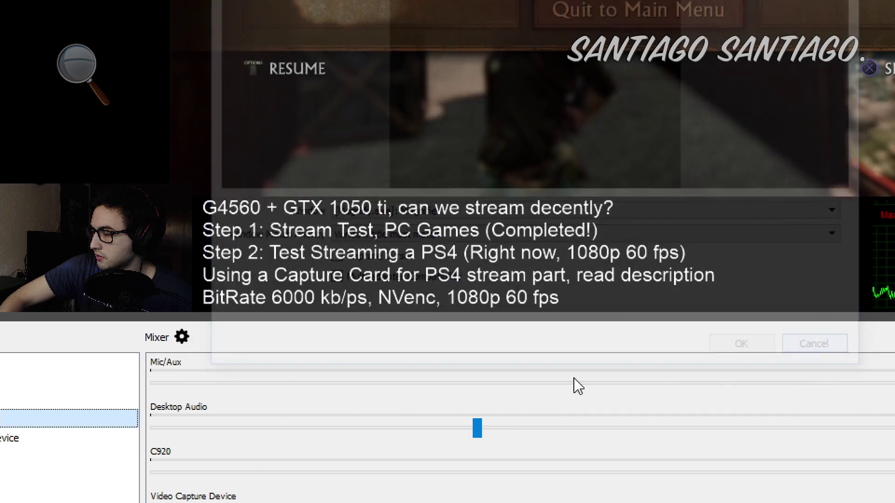
{"action": "left_click", "coordinate": [152, 421]}
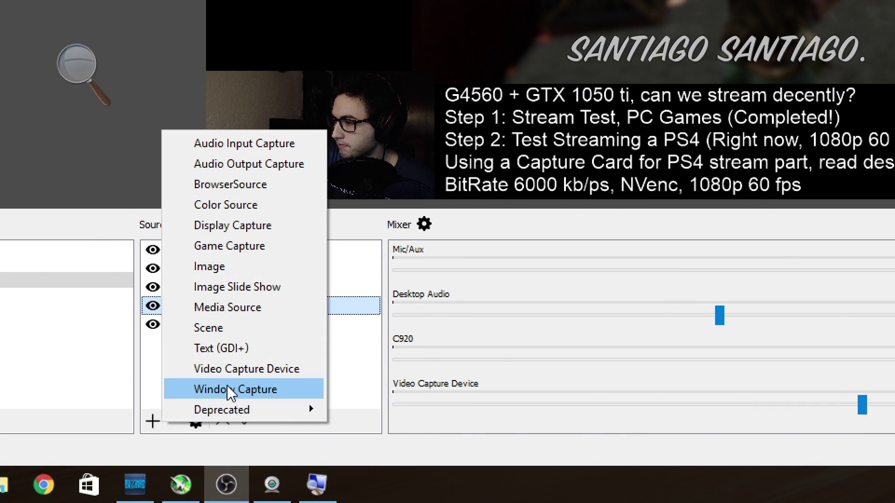
{"action": "left_click", "coordinate": [148, 375]}
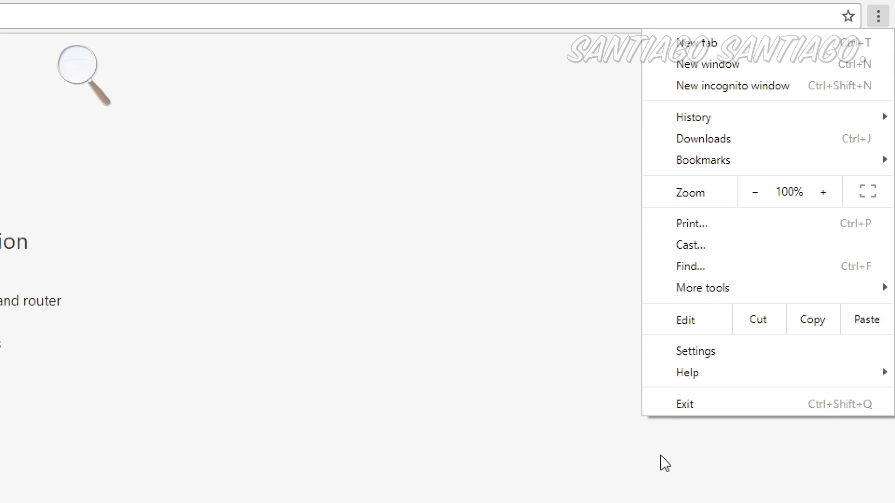
In Chrome's advanced settings, toggle 'Use hardware acceleration when available' on, then back off.
{"action": "left_click", "coordinate": [691, 357]}
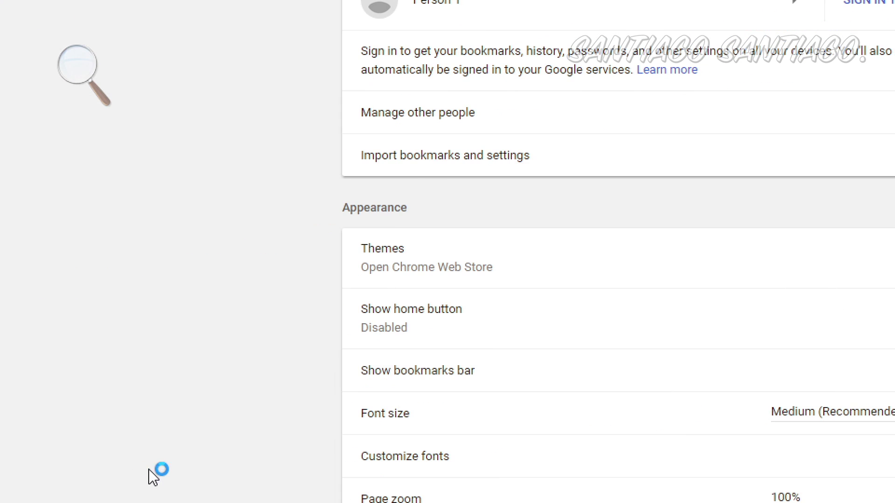
{"action": "scroll", "coordinate": [707, 326], "scroll_direction": "down", "scroll_amount": 6}
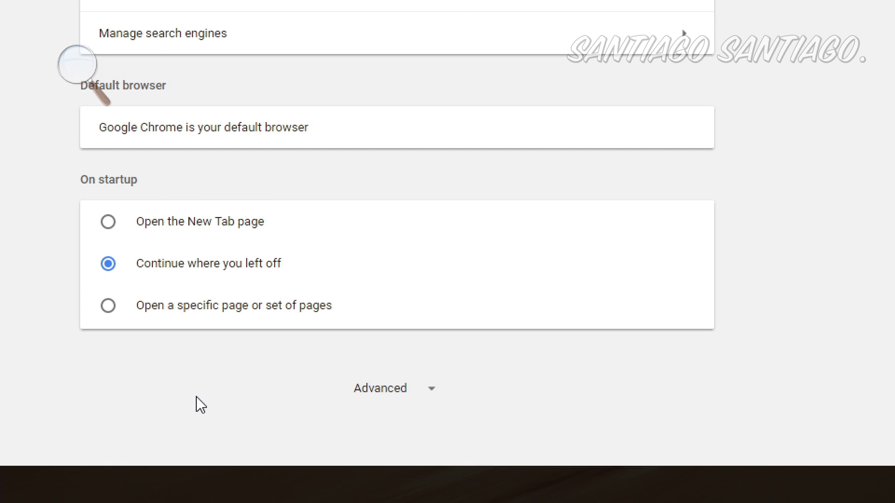
{"action": "left_click", "coordinate": [430, 388]}
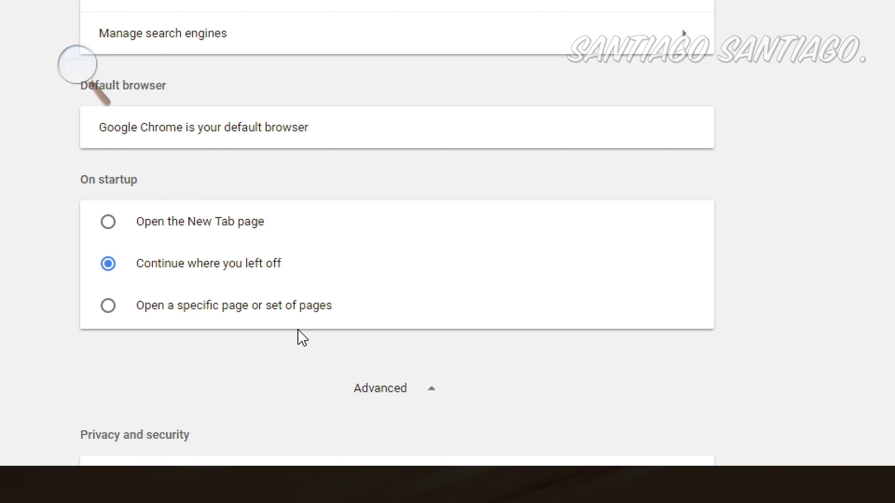
{"action": "scroll", "coordinate": [305, 326], "scroll_direction": "down", "scroll_amount": 20}
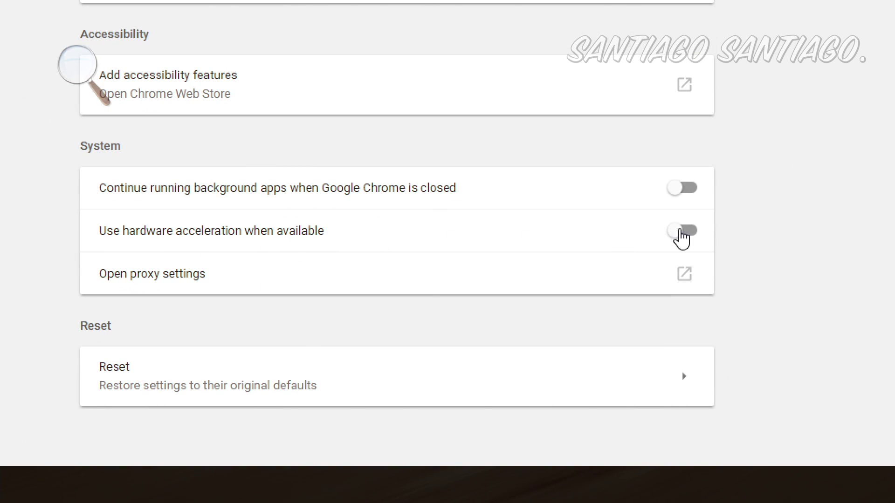
{"action": "left_click", "coordinate": [680, 243]}
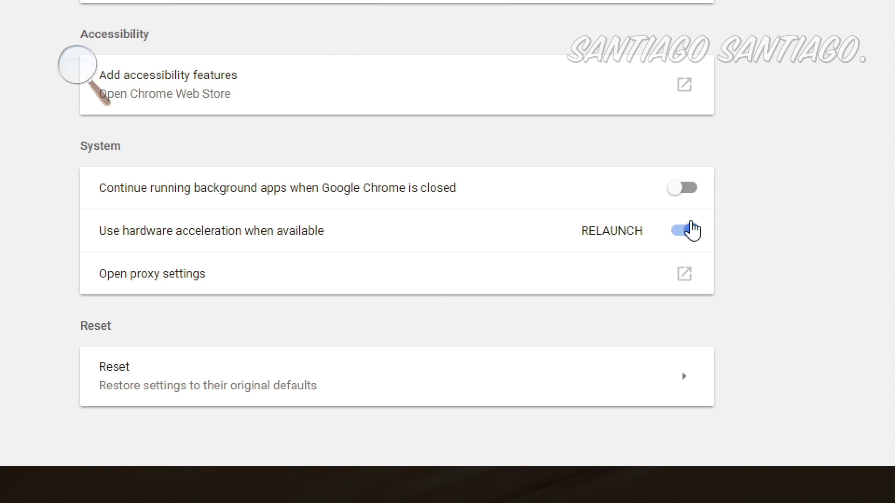
{"action": "left_click", "coordinate": [687, 242]}
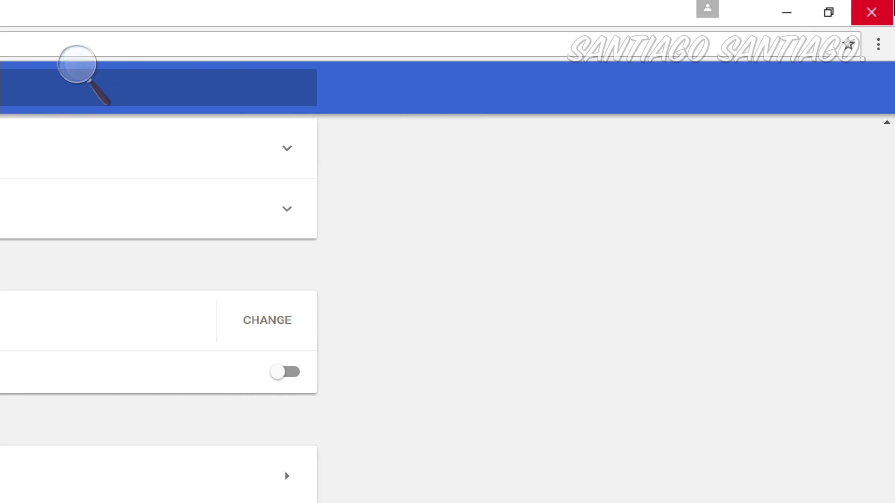
Close Chrome, then check chat 2's Magnifier window capture and cancel its properties.
{"action": "left_click", "coordinate": [870, 9]}
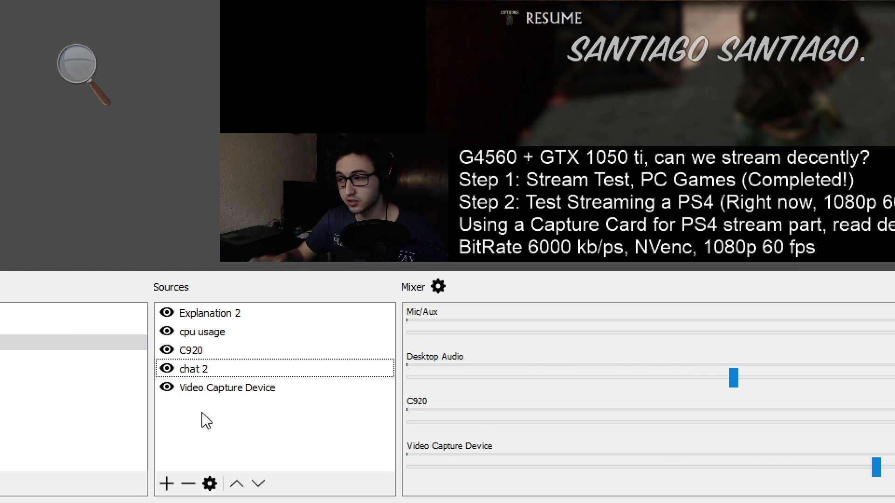
{"action": "double_click", "coordinate": [211, 369]}
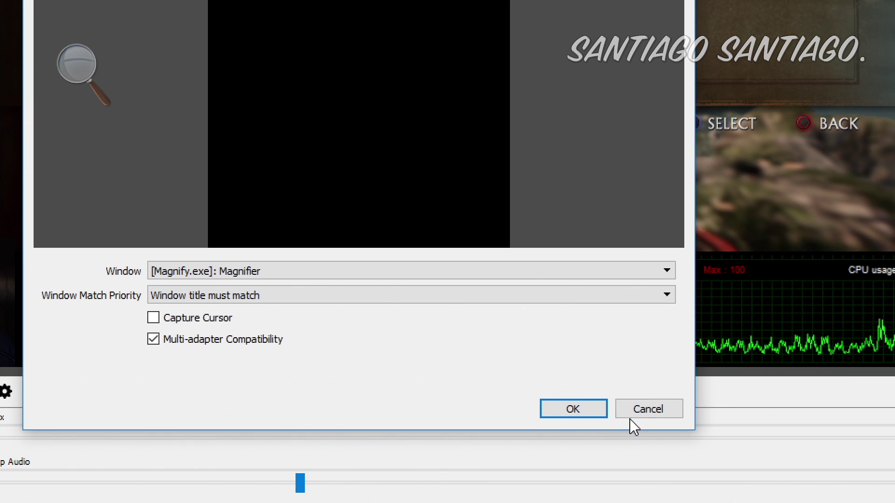
{"action": "left_click", "coordinate": [630, 417]}
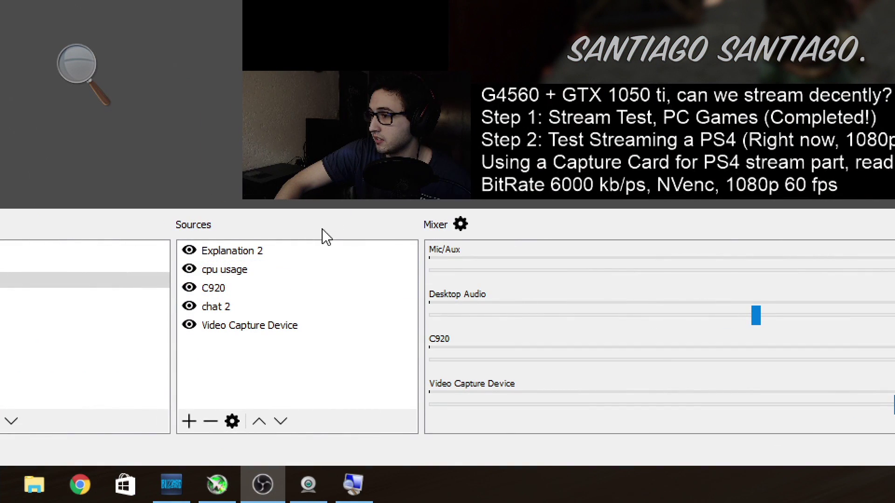
{"action": "left_click", "coordinate": [271, 308]}
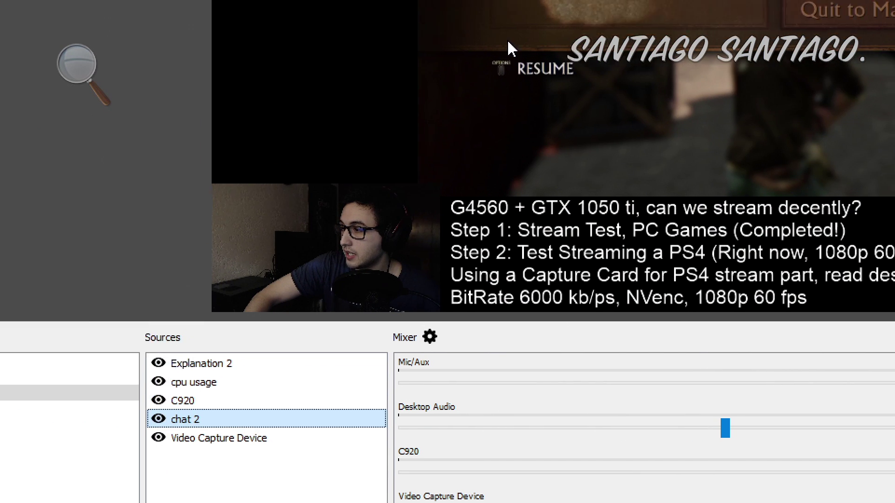